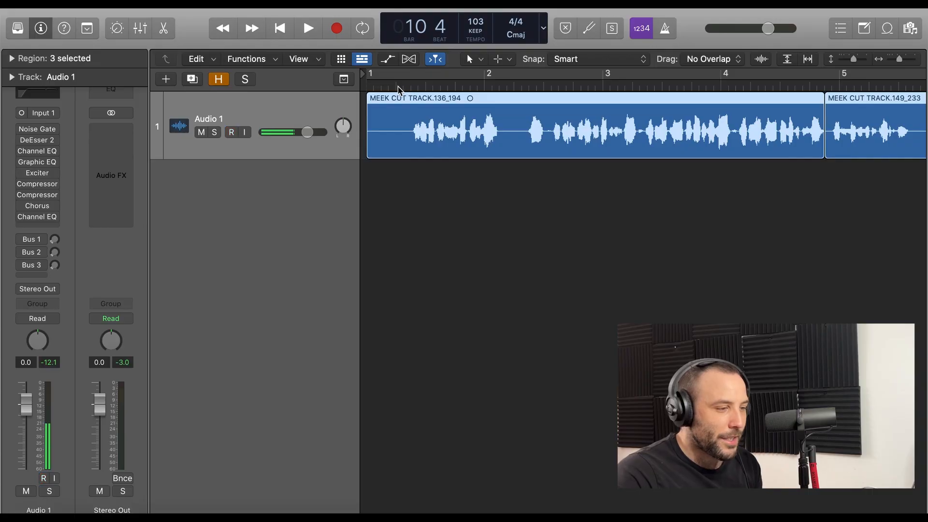
# Step: Play the vocal from bar 1 with the effects bypassed and lower Audio 1's volume to -1.1 dB
pyautogui.click(403, 85)
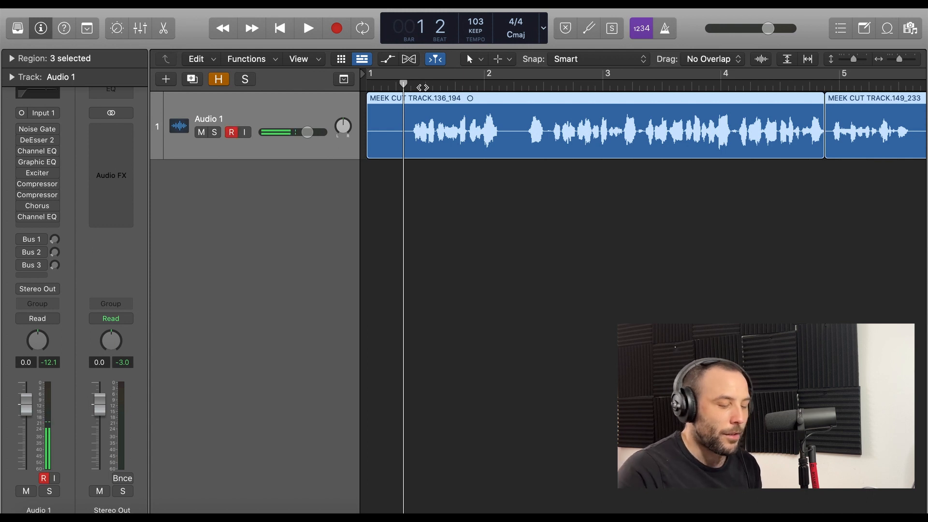
pyautogui.press('space')
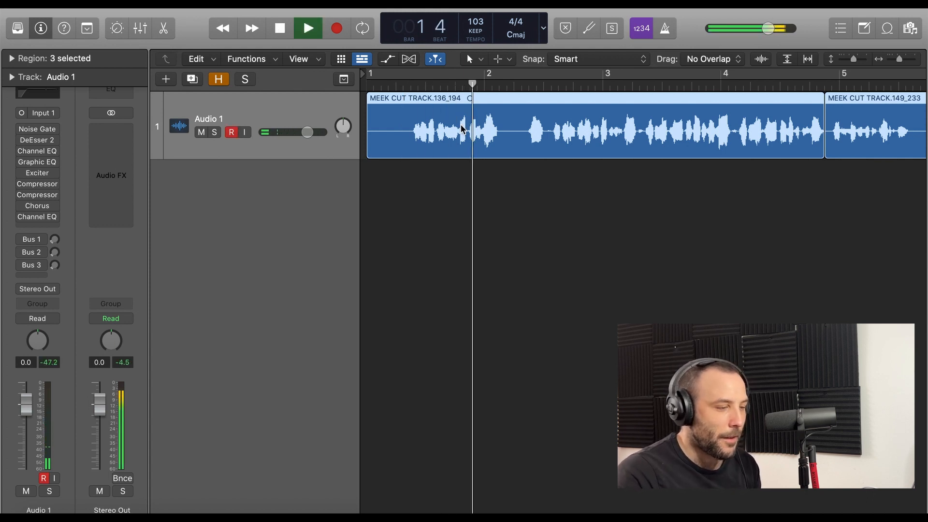
pyautogui.hscroll(3, 475, 140)
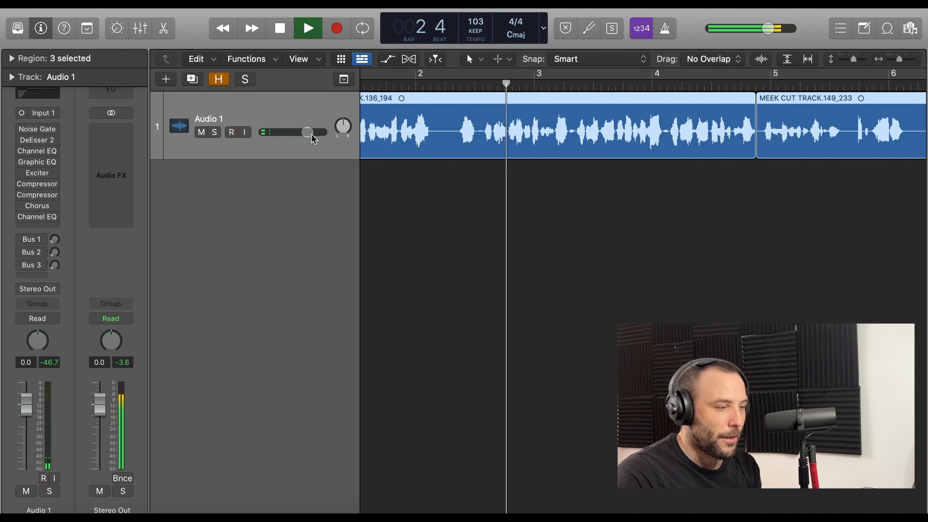
pyautogui.moveTo(309, 133); pyautogui.dragTo(305, 133)
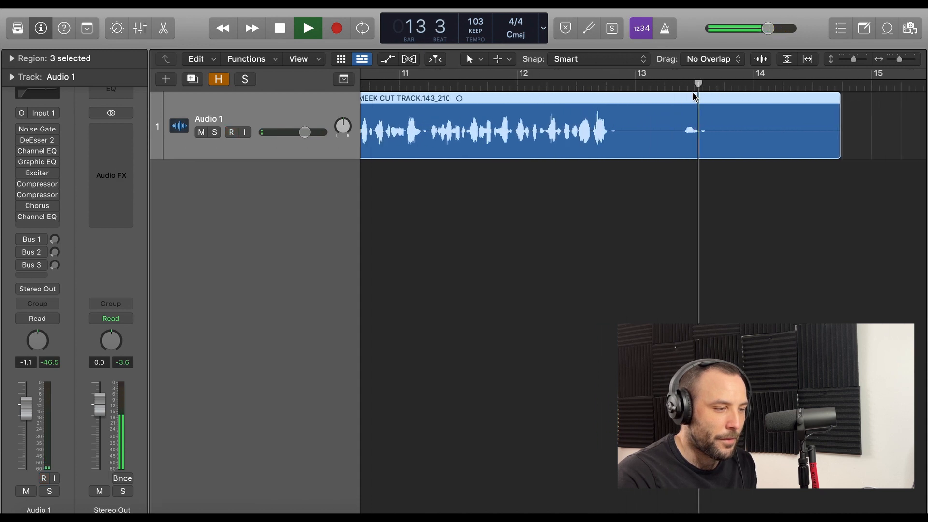
pyautogui.press('space')
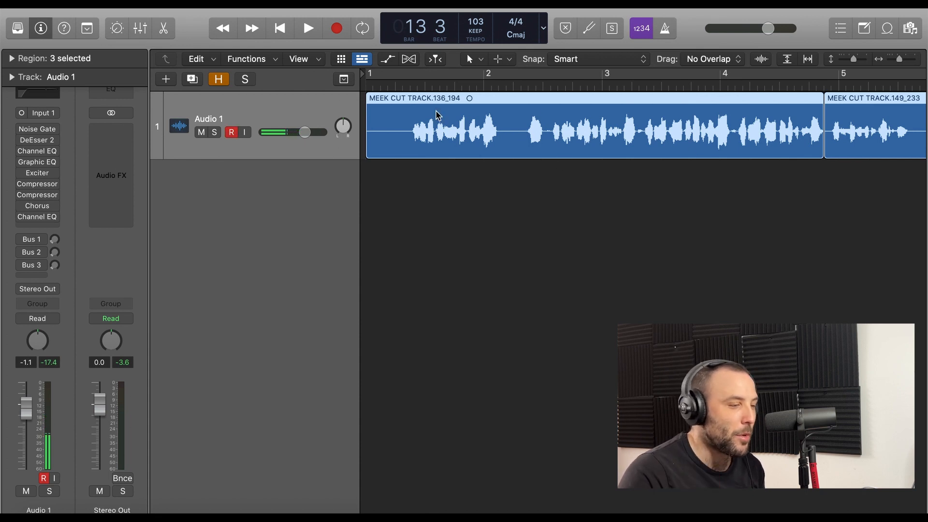
# Step: Open the Noise Gate on Audio 1 and play the silent gap after bar 6 with the gate bypassed
pyautogui.hscroll(10, 531, 120)
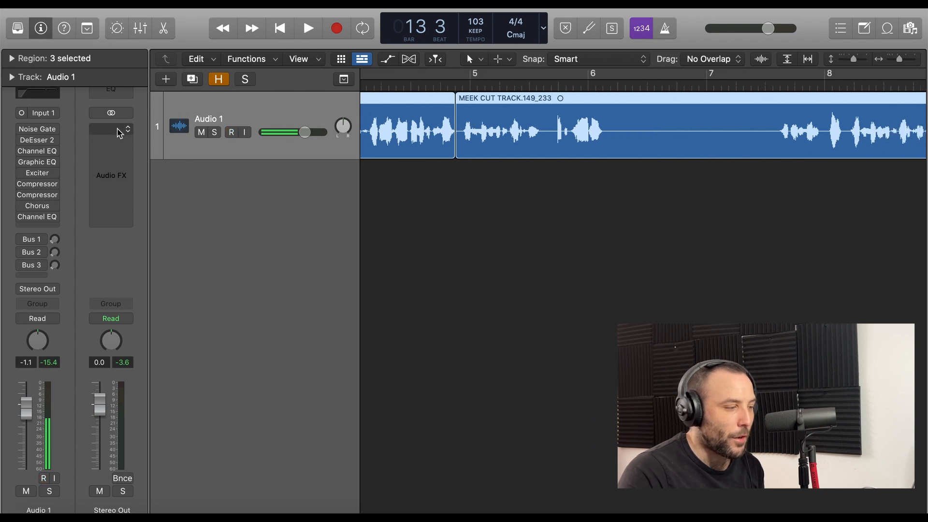
pyautogui.click(40, 130)
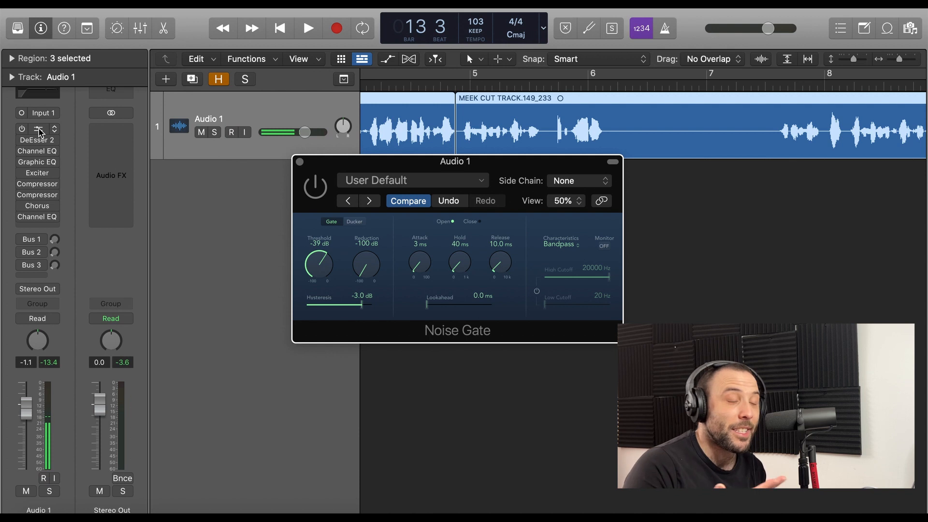
pyautogui.click(604, 85)
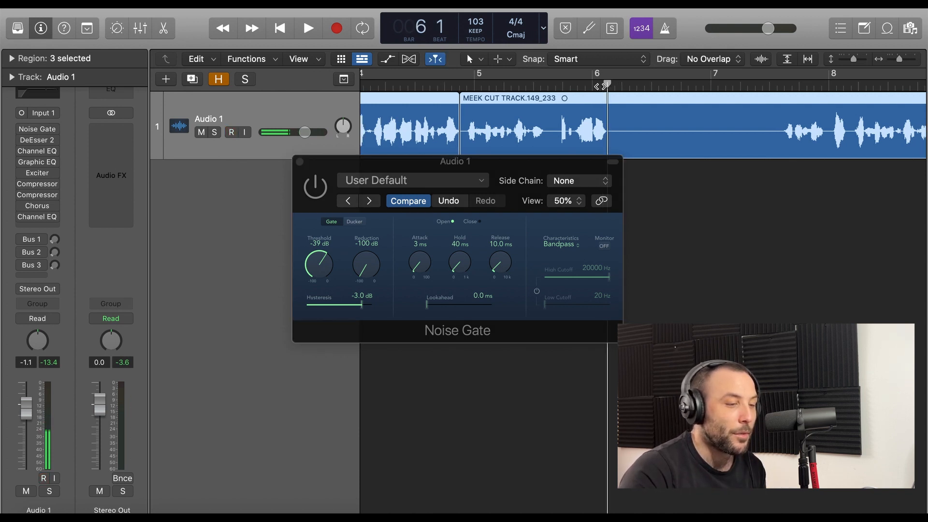
pyautogui.press('space')
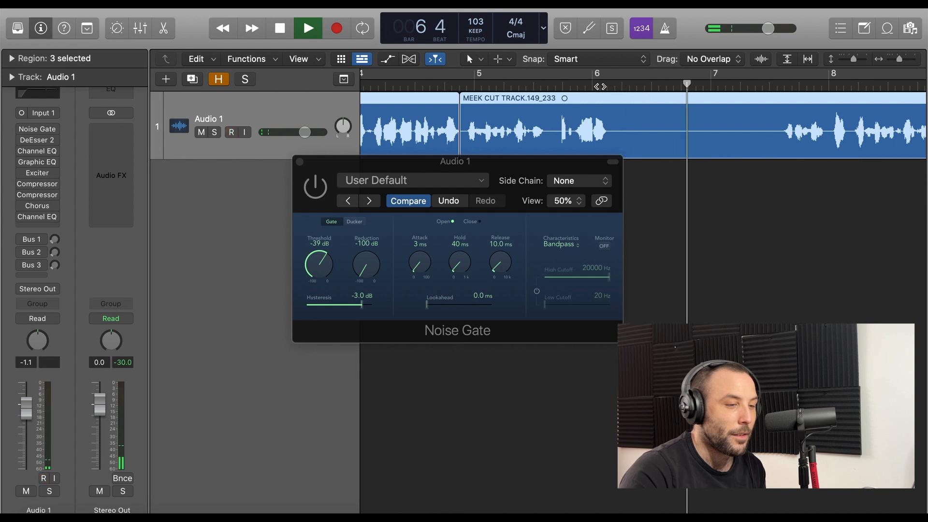
pyautogui.press('space')
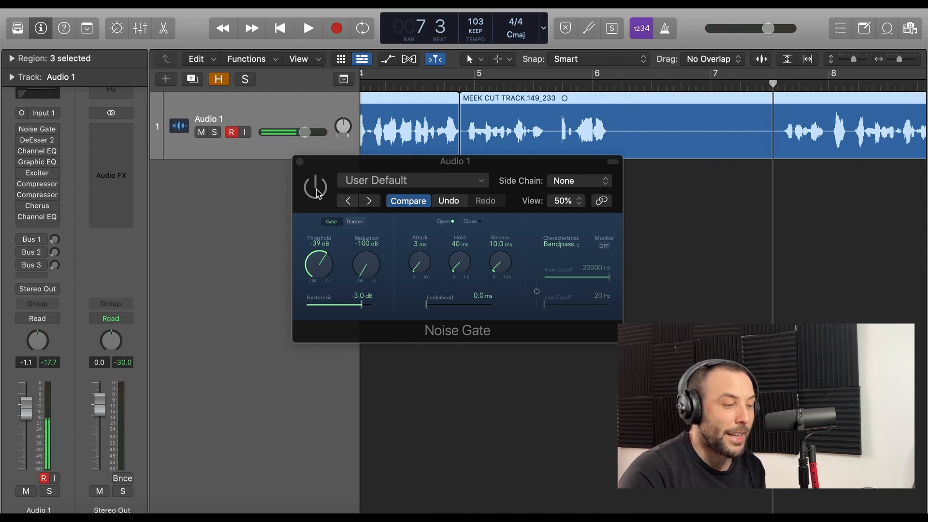
# Step: Enable the Noise Gate and play the vocal gap around bar 6 through it
pyautogui.click(316, 193)
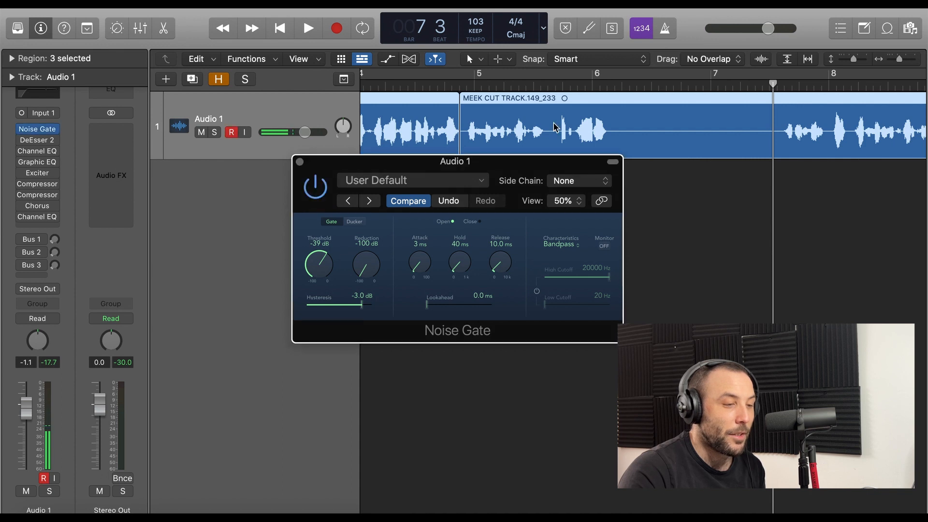
pyautogui.click(584, 85)
pyautogui.press('space')
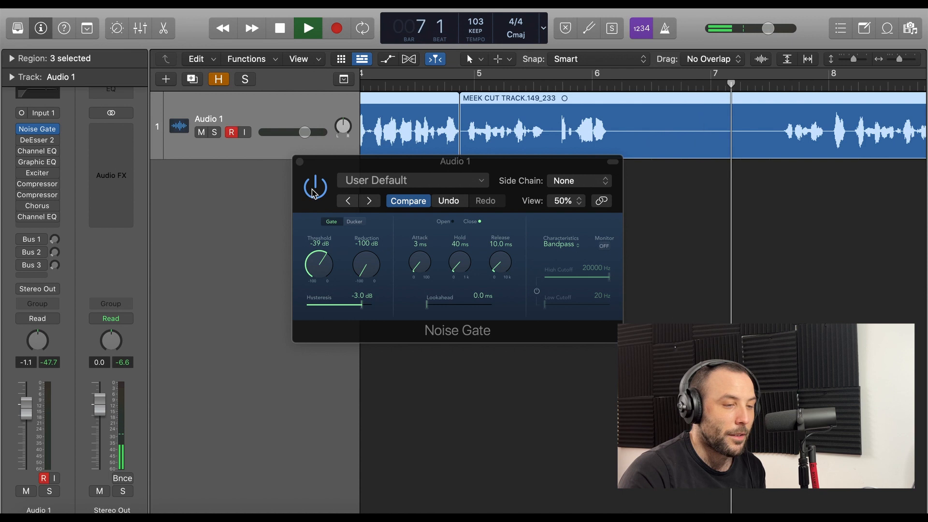
pyautogui.press('space')
# Step: Replay the gap from bar 6, comparing the Noise Gate bypassed and active, leave it on and close its settings
pyautogui.click(608, 86)
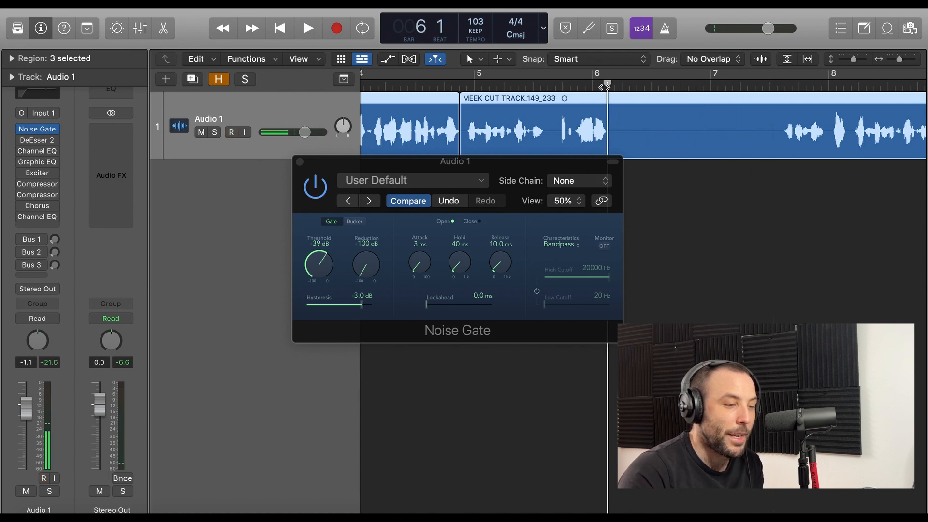
pyautogui.click(316, 193)
pyautogui.press('space')
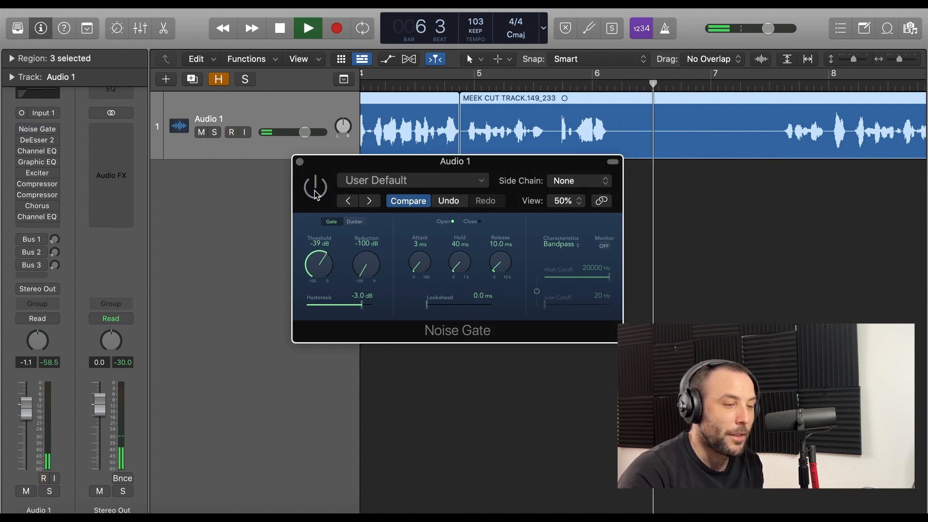
pyautogui.click(315, 188)
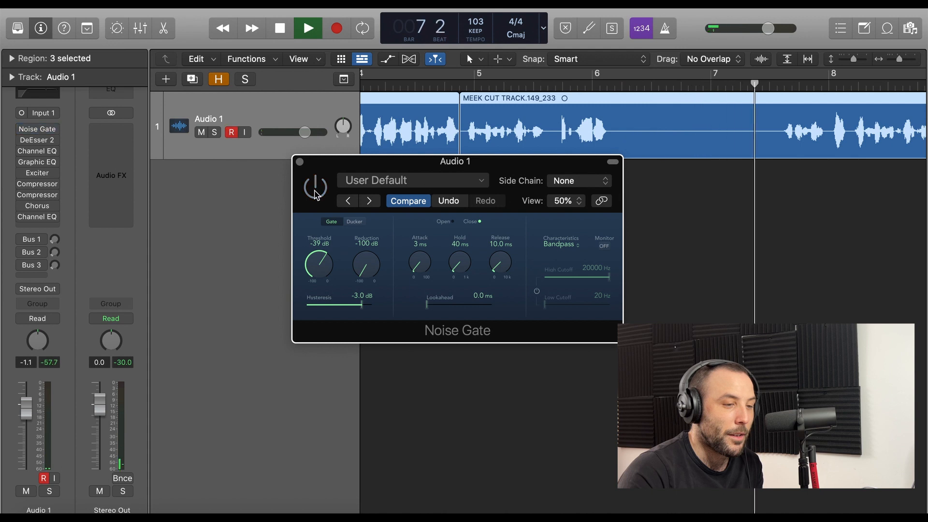
pyautogui.press('space')
pyautogui.click(299, 162)
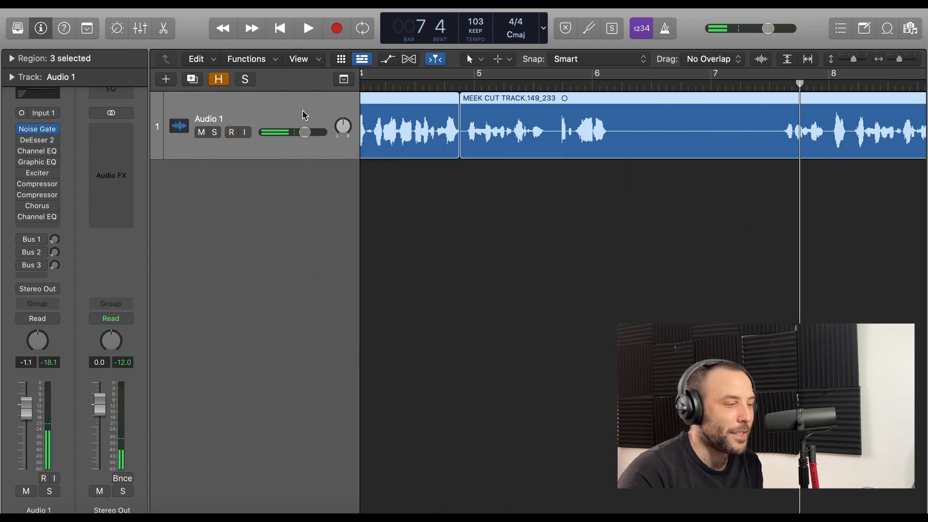
# Step: Enable DeEsser 2 on Audio 1, show its settings and play the vocal from the middle of bar 2
pyautogui.click(37, 128)
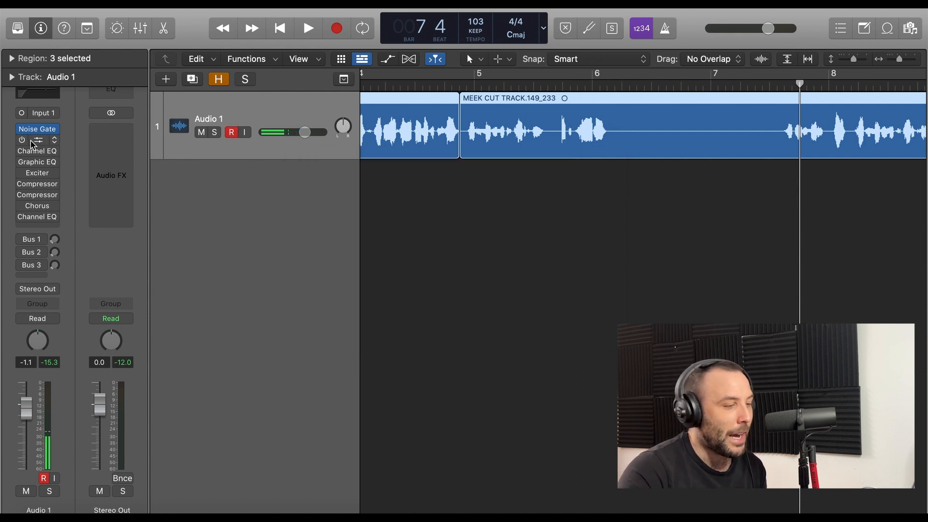
pyautogui.click(29, 141)
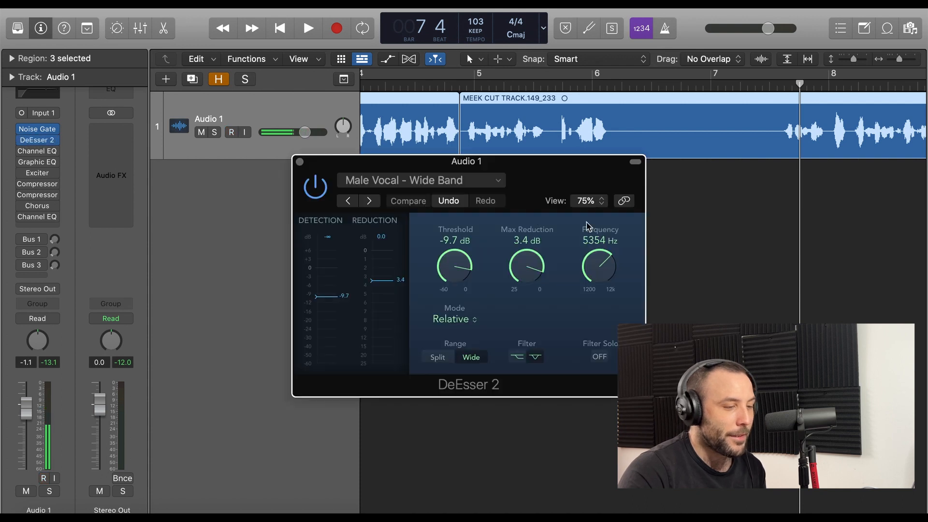
pyautogui.hscroll(-10, 504, 109)
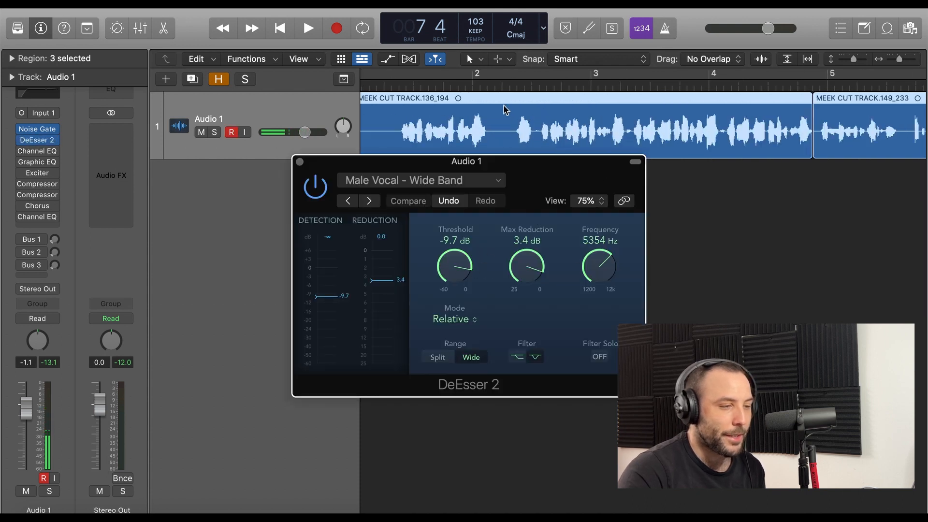
pyautogui.click(546, 87)
pyautogui.press('space')
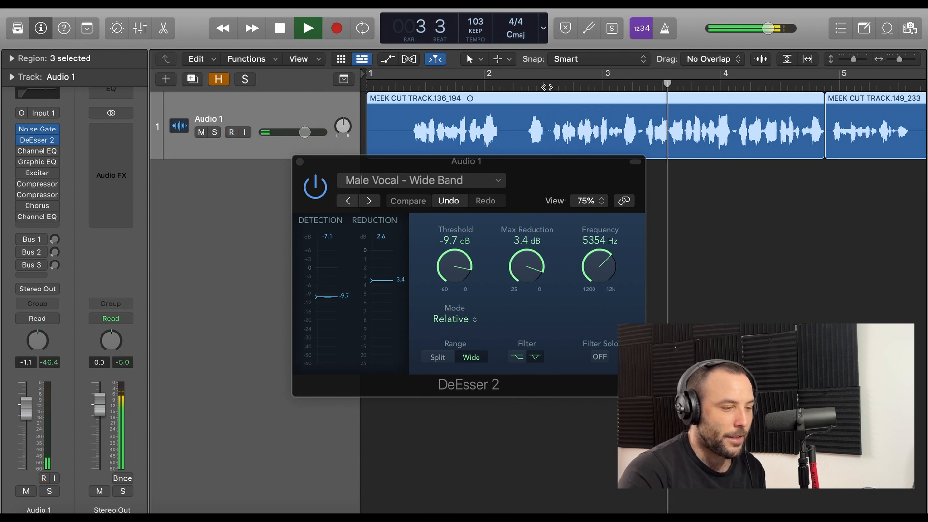
pyautogui.press('space')
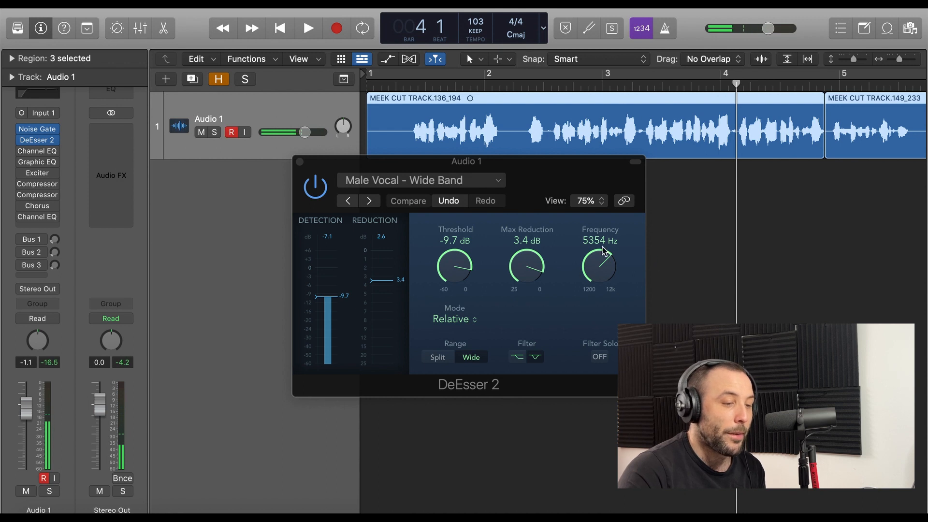
# Step: Listen to the sibilance band with DeEsser 2's Filter Solo on, and turn Filter Solo back off
pyautogui.click(600, 357)
pyautogui.click(599, 357)
pyautogui.press('space')
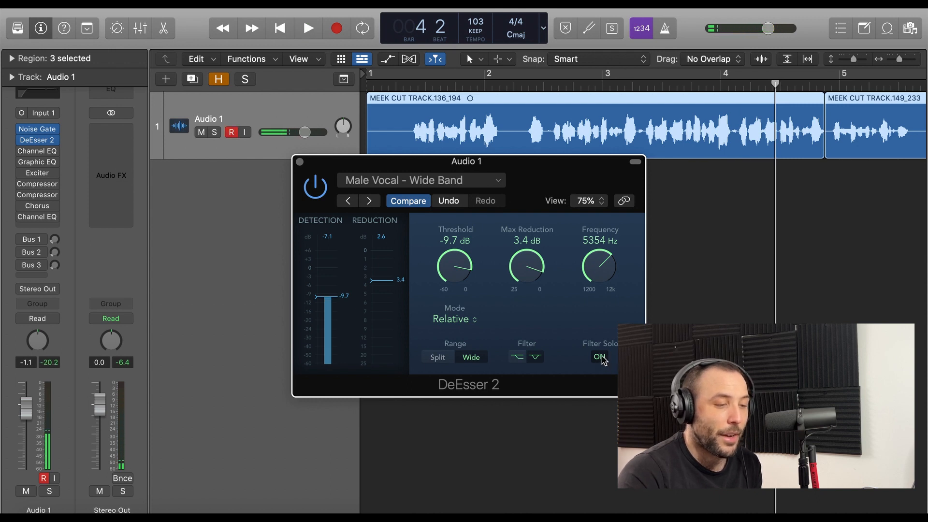
pyautogui.click(600, 357)
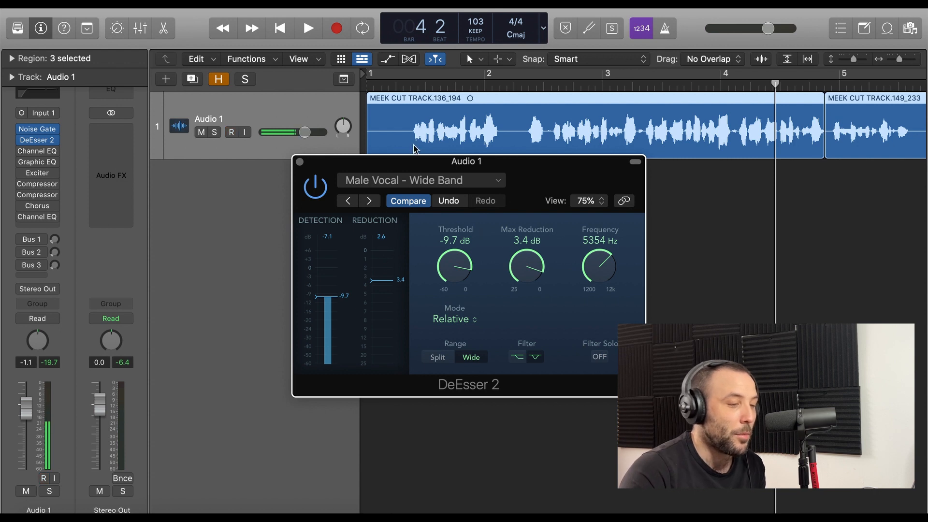
# Step: Play the vocal through DeEsser 2 from bar 1 beat 4 and close its settings
pyautogui.doubleClick(464, 87)
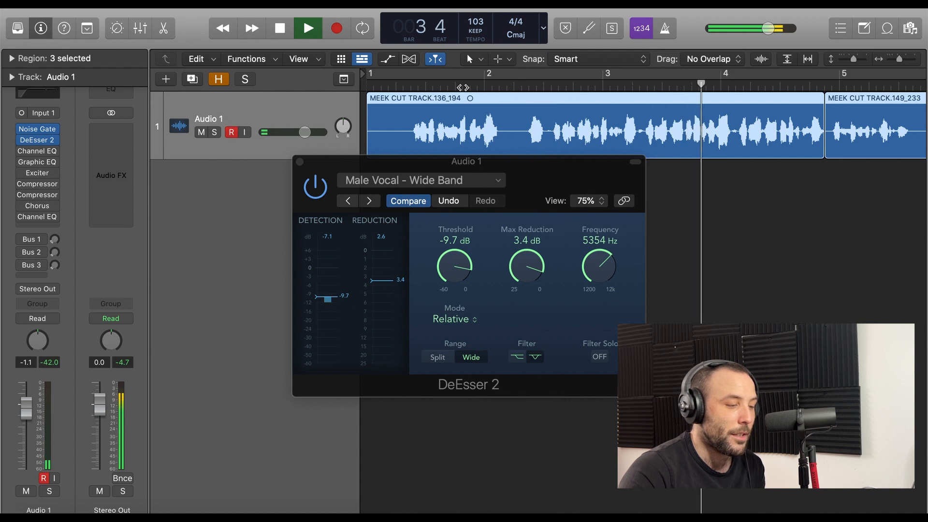
pyautogui.press('space')
pyautogui.click(299, 162)
# Step: Open the first Channel EQ on Audio 1, move its window clear of the webcam area and enable it
pyautogui.click(34, 154)
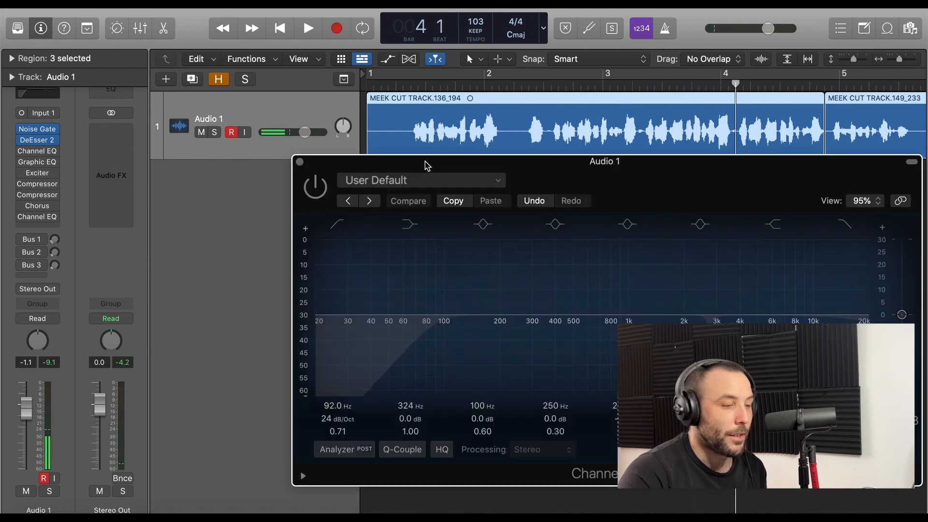
pyautogui.moveTo(425, 165); pyautogui.dragTo(233, 139)
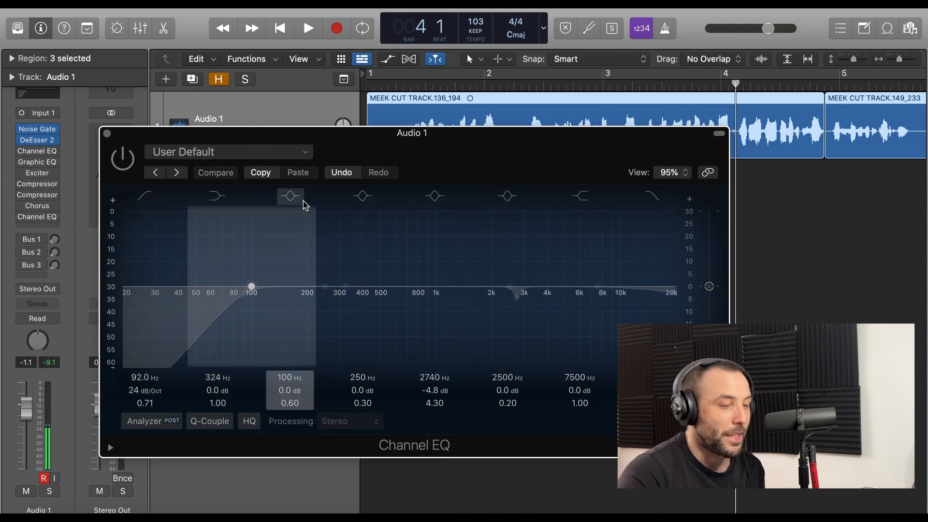
pyautogui.click(124, 162)
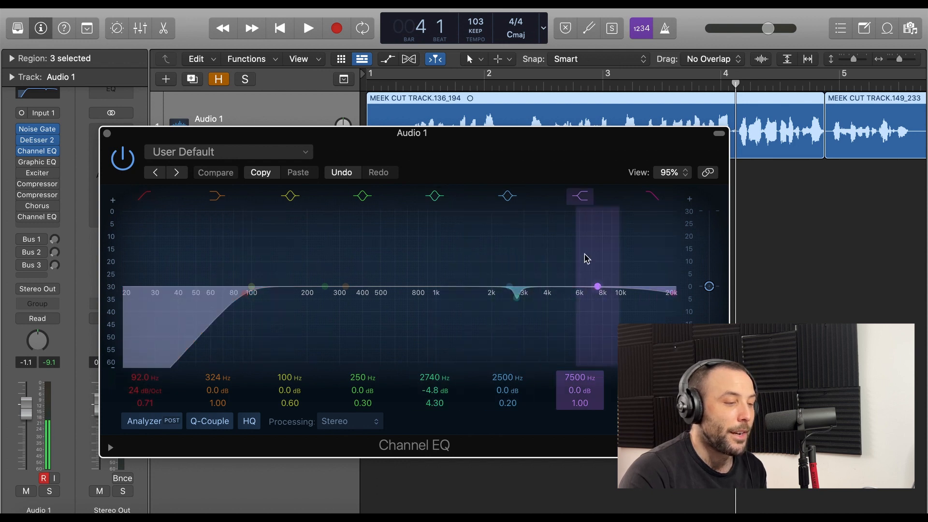
# Step: Play the vocal from bar 1 beat 3 while comparing the Channel EQ bypassed and active, and close its settings
pyautogui.click(418, 86)
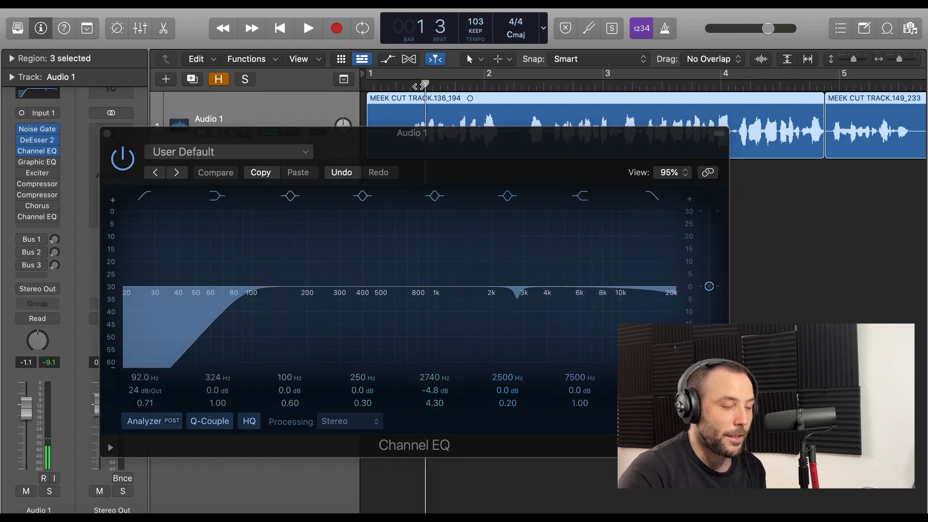
pyautogui.press('space')
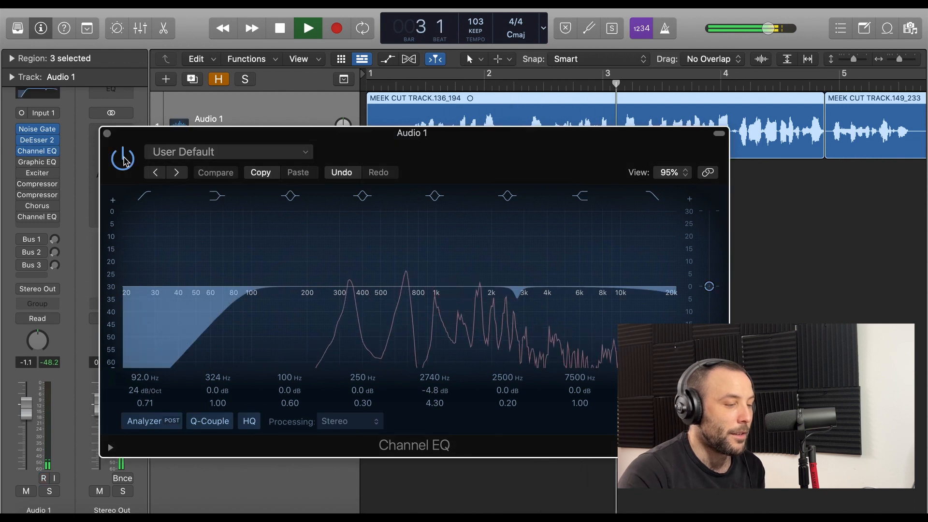
pyautogui.click(124, 159)
pyautogui.click(124, 159)
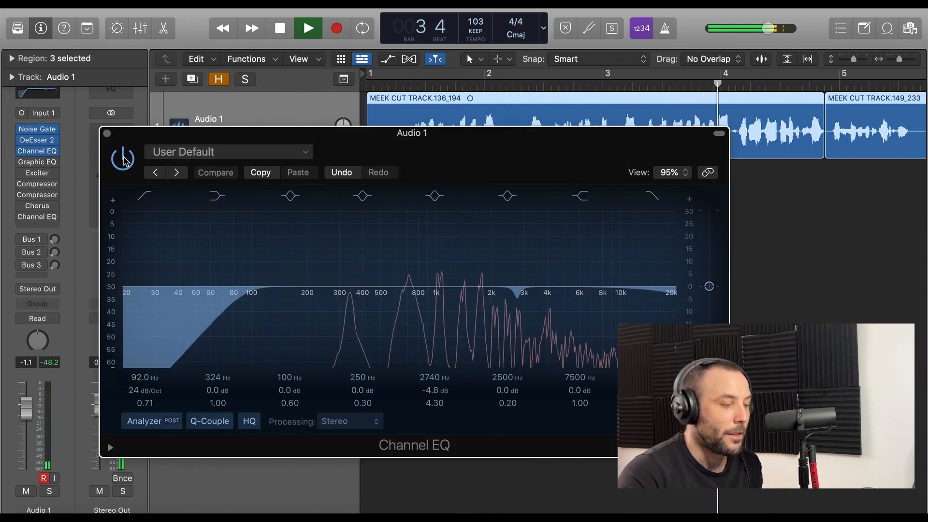
pyautogui.press('space')
pyautogui.click(107, 134)
# Step: Open and enable the Graphic EQ on Audio 1, play the vocal from bar 2 while comparing it bypassed and active, and close its settings
pyautogui.click(38, 162)
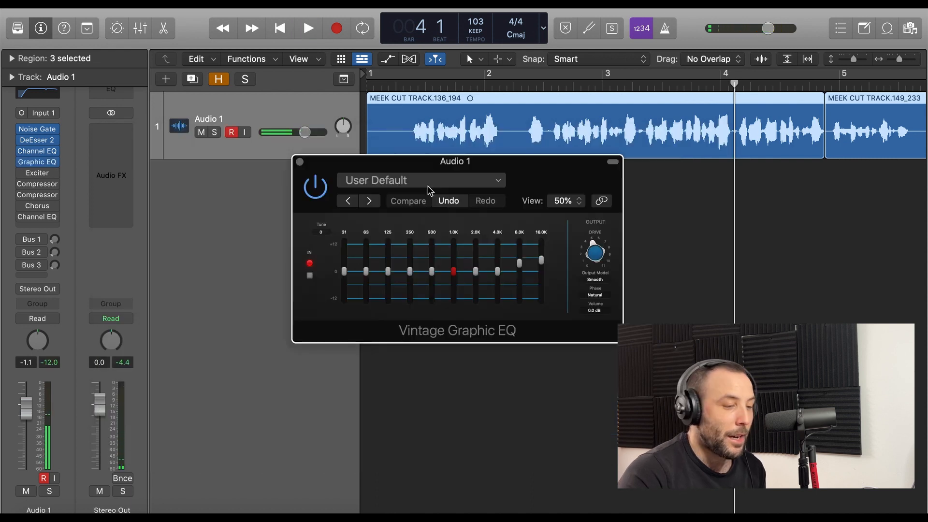
pyautogui.moveTo(464, 163); pyautogui.dragTo(372, 168)
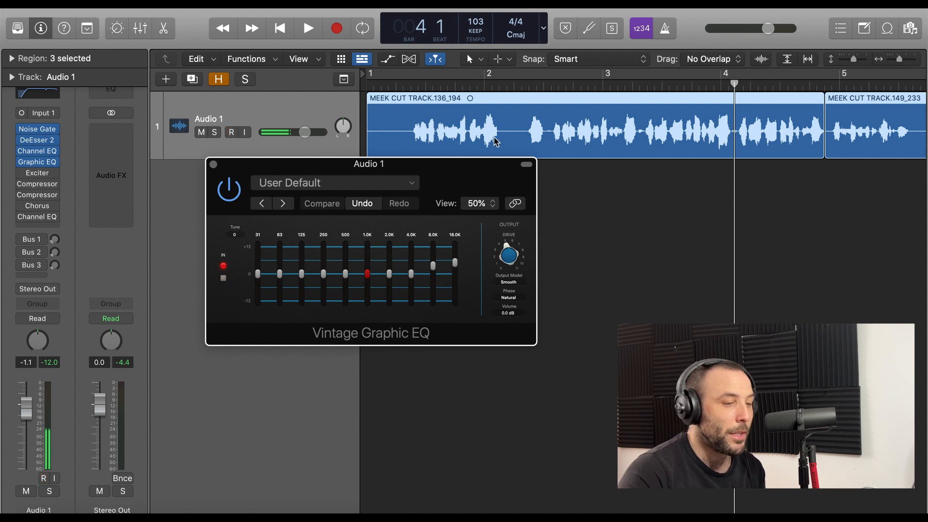
pyautogui.click(528, 85)
pyautogui.press('space')
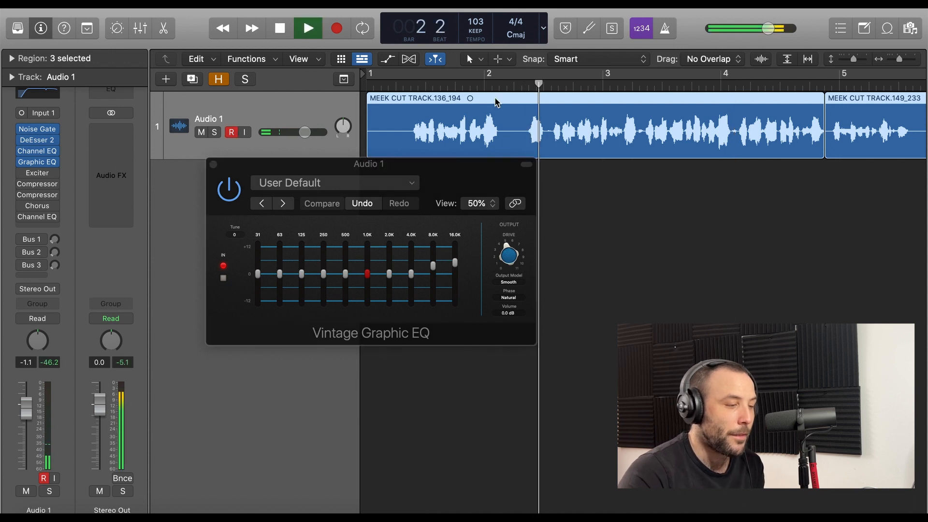
pyautogui.click(234, 189)
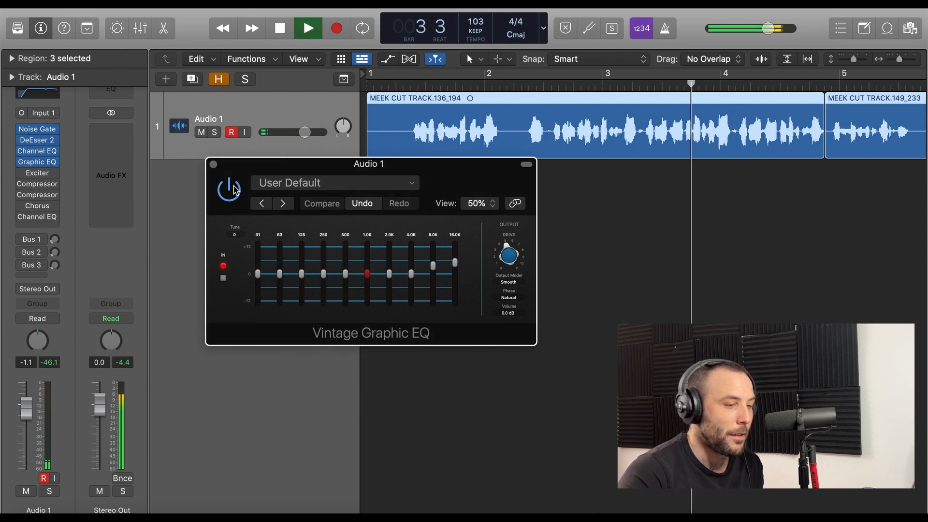
pyautogui.click(234, 188)
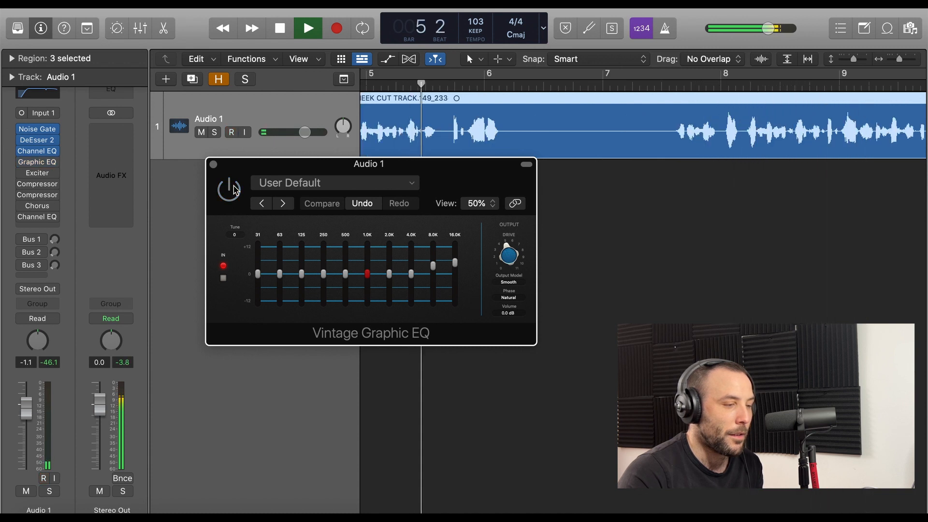
pyautogui.press('space')
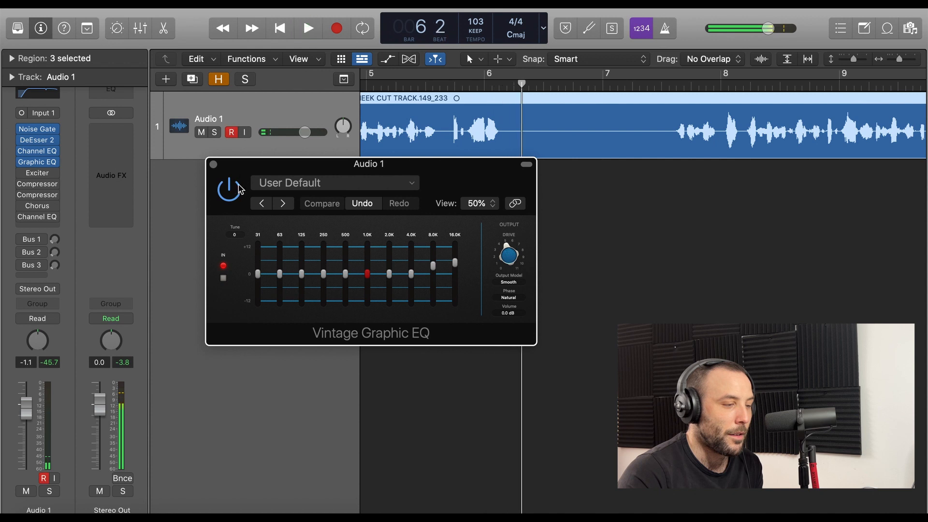
pyautogui.click(213, 164)
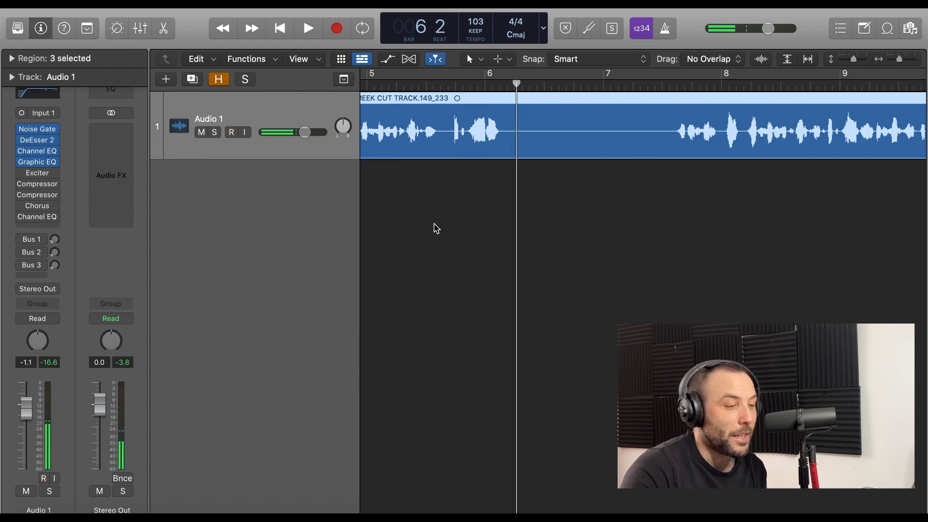
# Step: Open and enable the Exciter on Audio 1, and lower its Harmonics to 37.0% while playing the vocal from bar 2 beat 2
pyautogui.hscroll(-10, 435, 228)
pyautogui.click(529, 88)
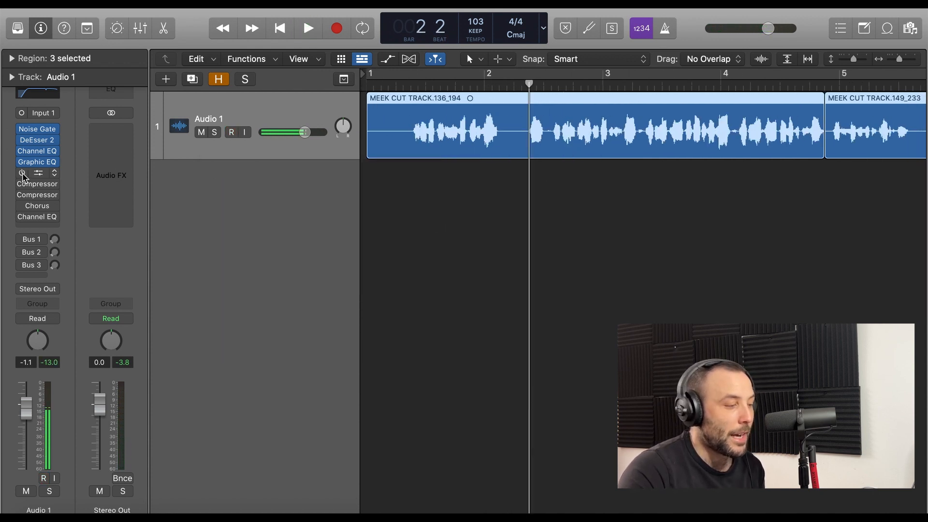
pyautogui.click(39, 175)
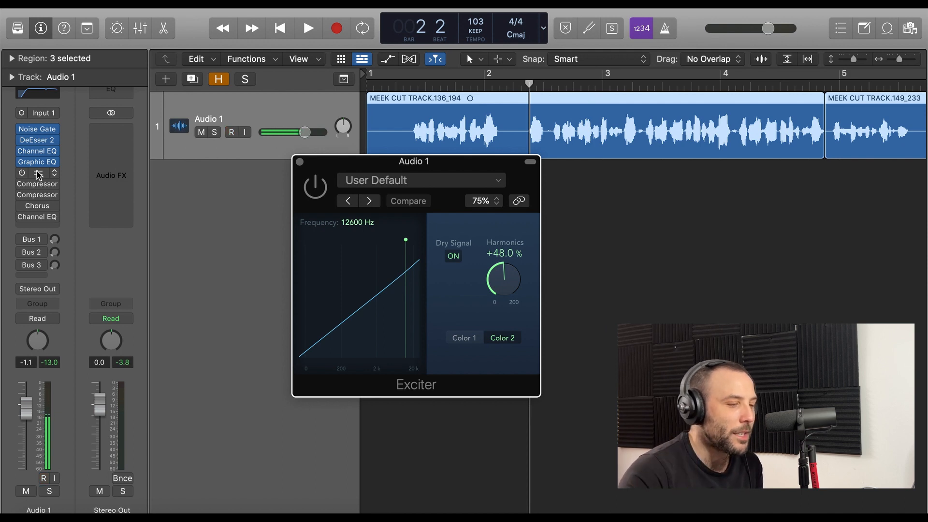
pyautogui.click(315, 188)
pyautogui.press('space')
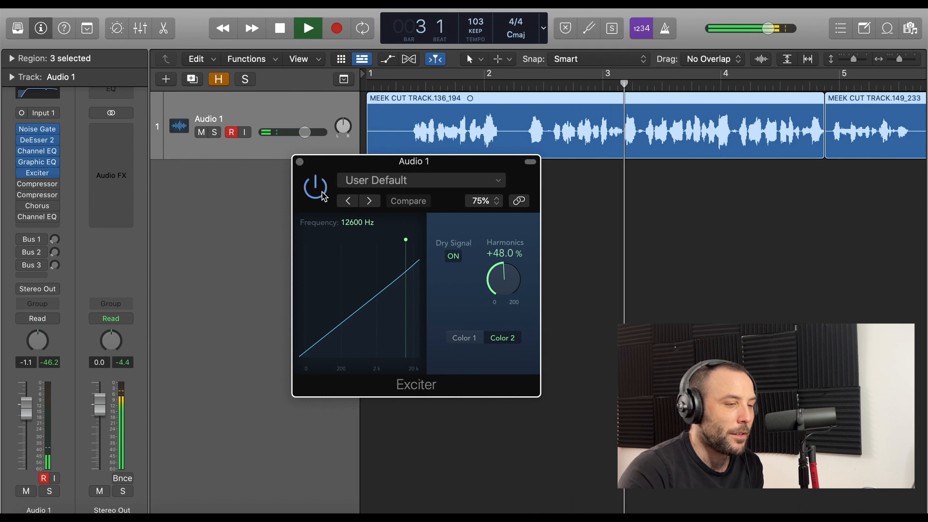
pyautogui.moveTo(494, 271); pyautogui.dragTo(499, 283)
# Step: Replay the vocal from bar 2 while comparing the Exciter bypassed and active, and close its settings
pyautogui.click(518, 87)
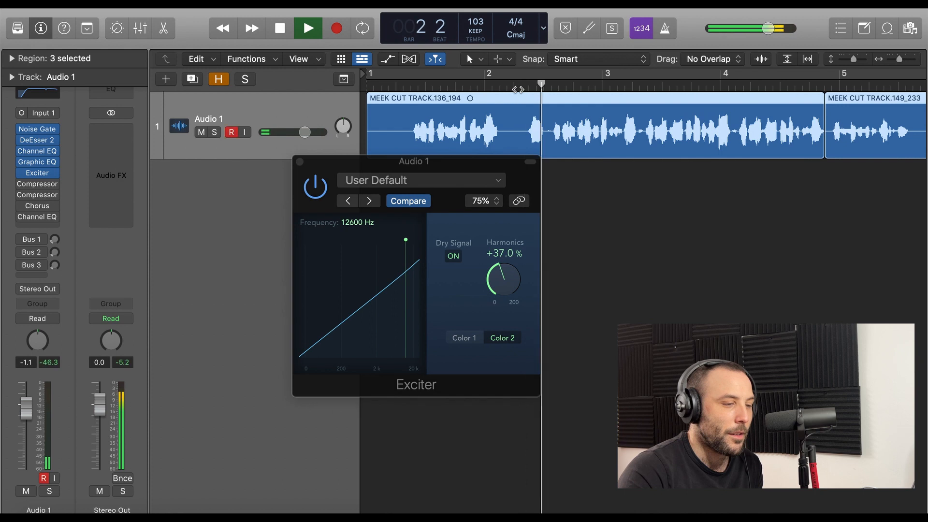
pyautogui.click(321, 187)
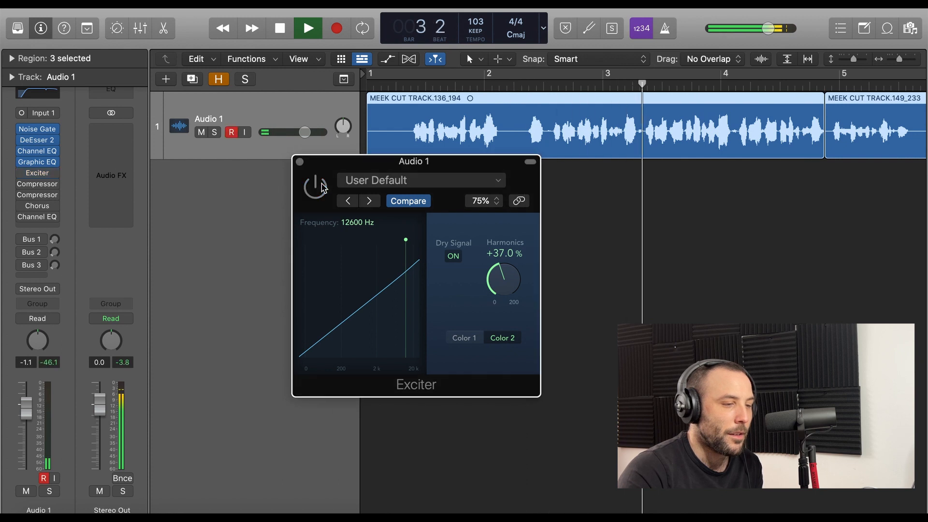
pyautogui.click(322, 187)
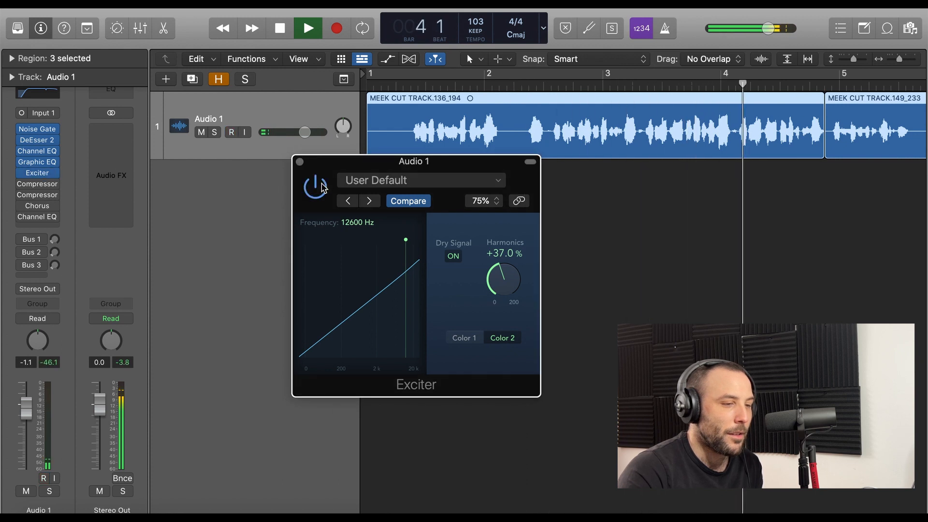
pyautogui.press('space')
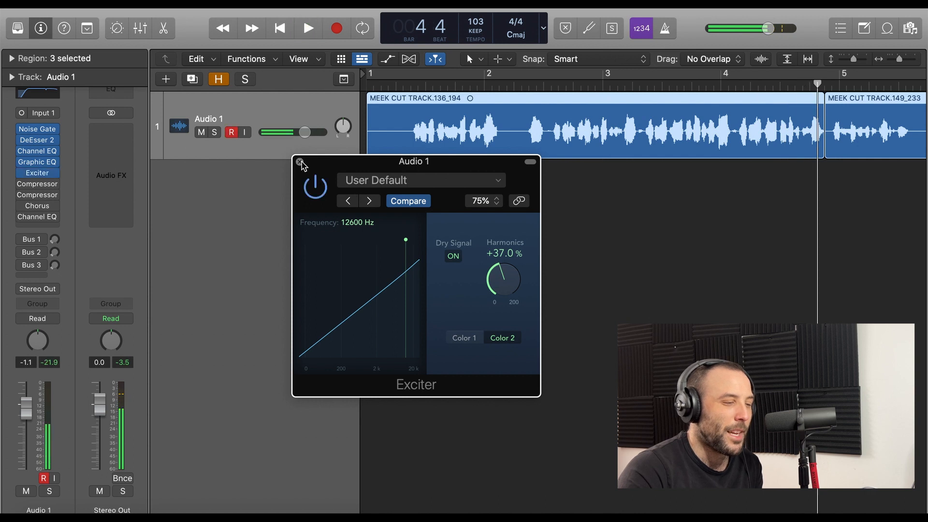
pyautogui.click(300, 162)
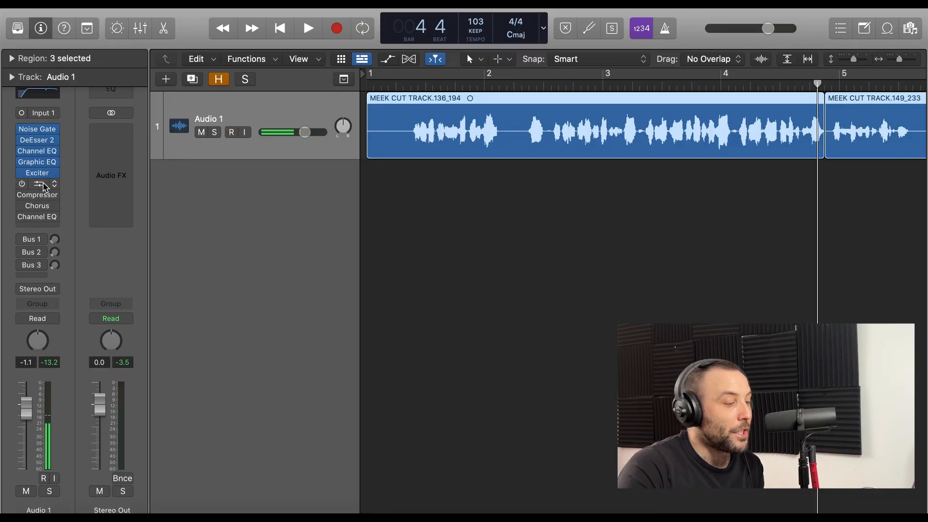
# Step: Open the first Compressor on Audio 1, position its window clear of the webcam area, and play the vocal from bar 2 beat 2 with it bypassed
pyautogui.click(515, 85)
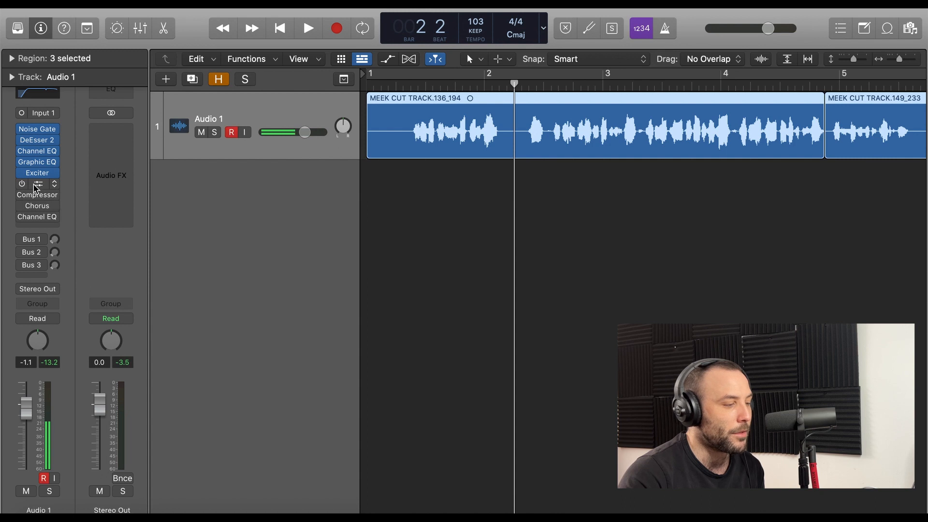
pyautogui.click(37, 183)
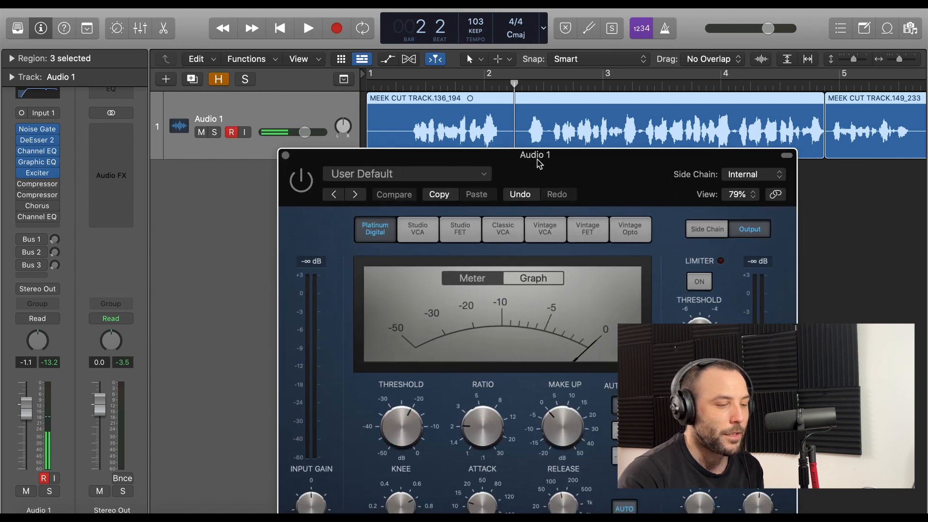
pyautogui.moveTo(236, 341)
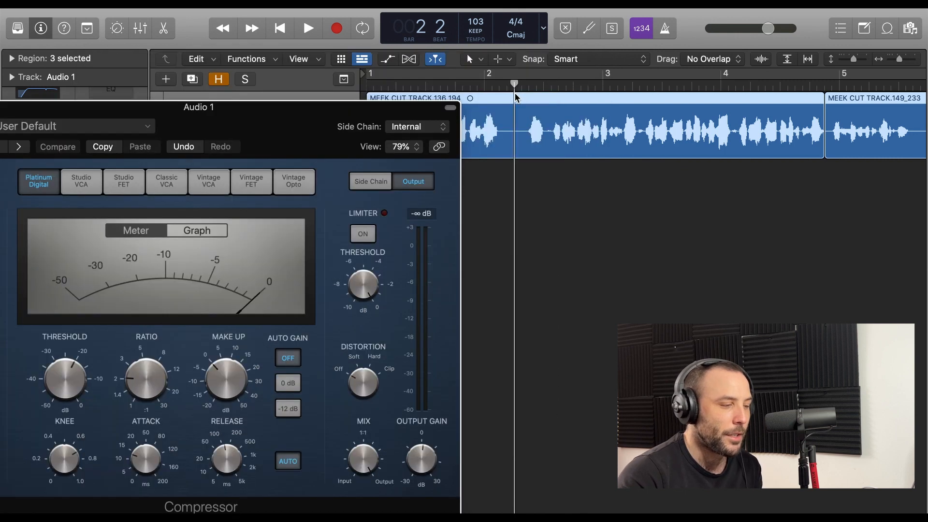
pyautogui.press('space')
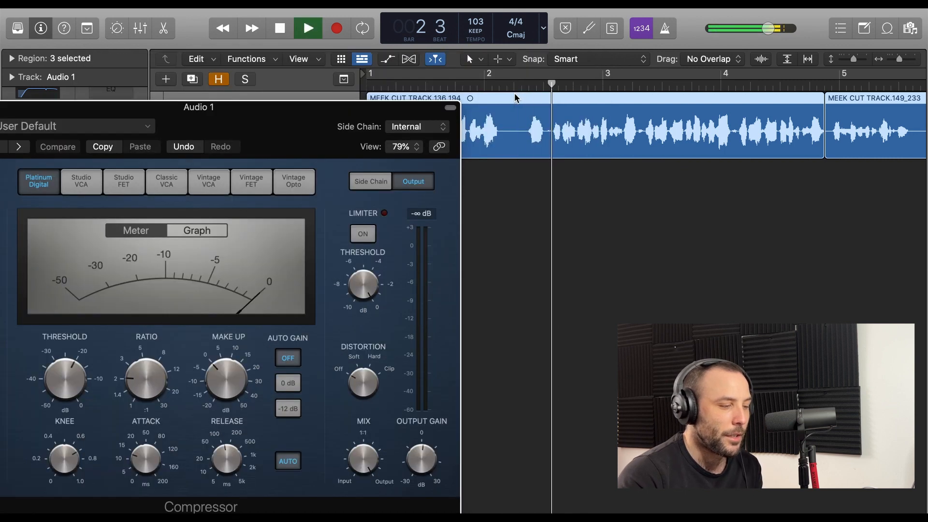
pyautogui.moveTo(226, 110); pyautogui.dragTo(327, 110)
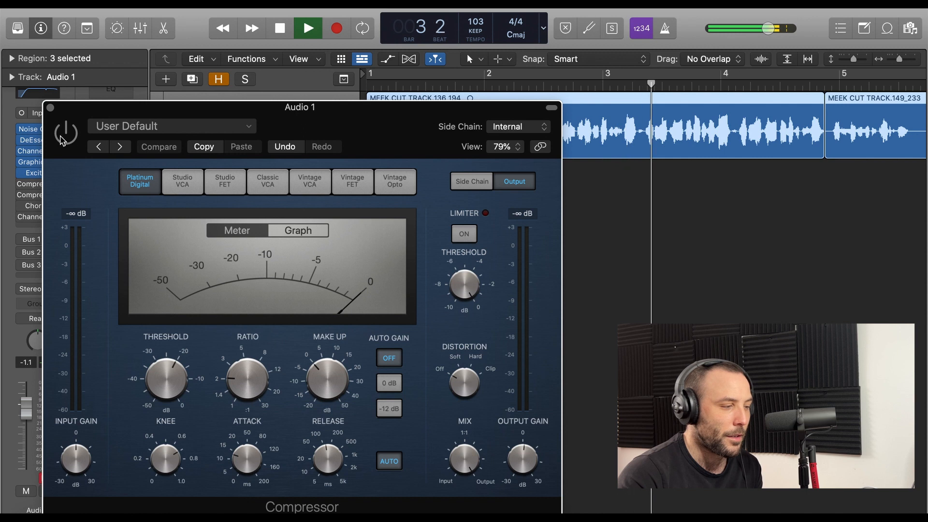
pyautogui.press('space')
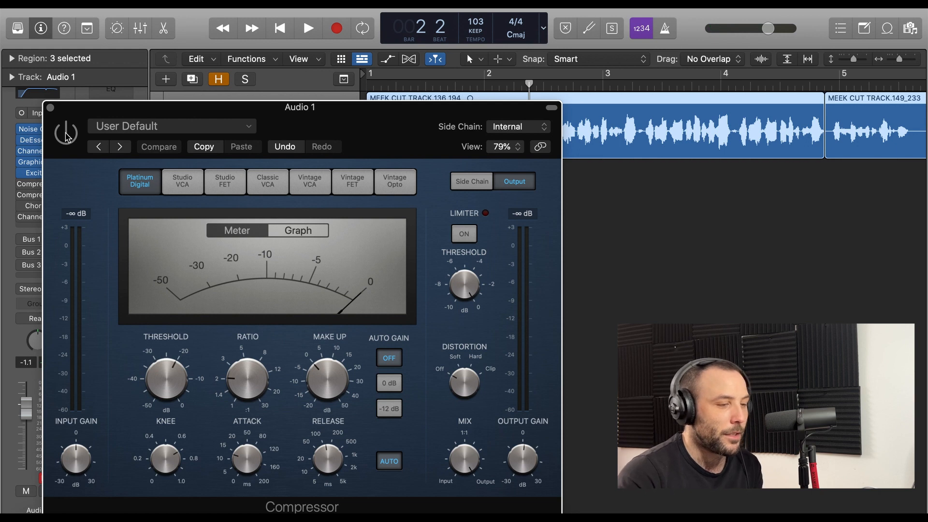
# Step: Play the vocal from bar 2 beat 2, enable the first Compressor during playback, and close its settings
pyautogui.press('space')
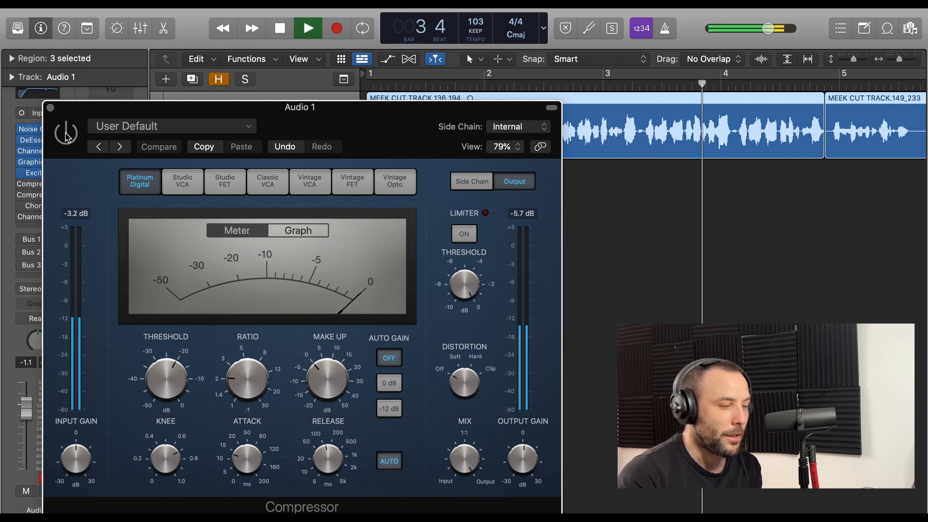
pyautogui.click(66, 133)
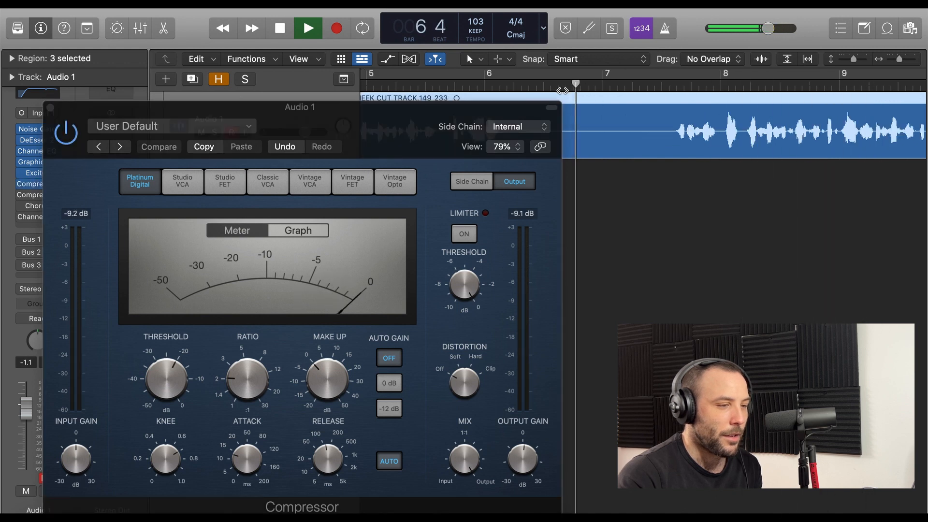
pyautogui.press('space')
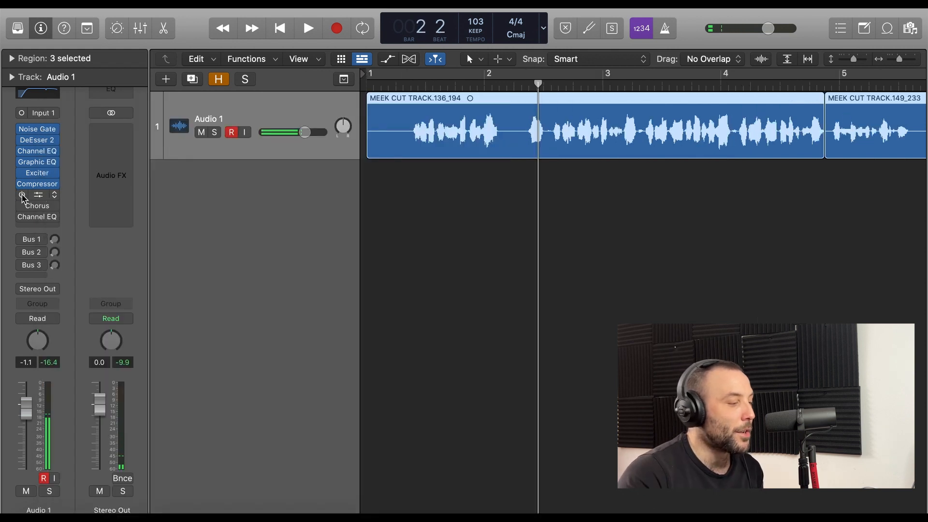
# Step: Open the second Compressor on Audio 1, shift its window aside, and enable it while playing the vocal from bar 2 beat 2
pyautogui.click(41, 196)
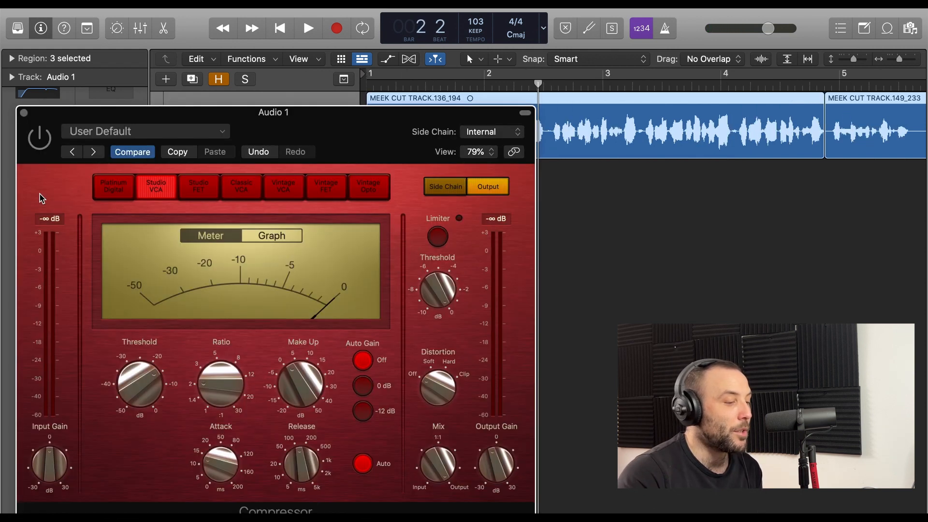
pyautogui.moveTo(328, 122); pyautogui.dragTo(313, 117)
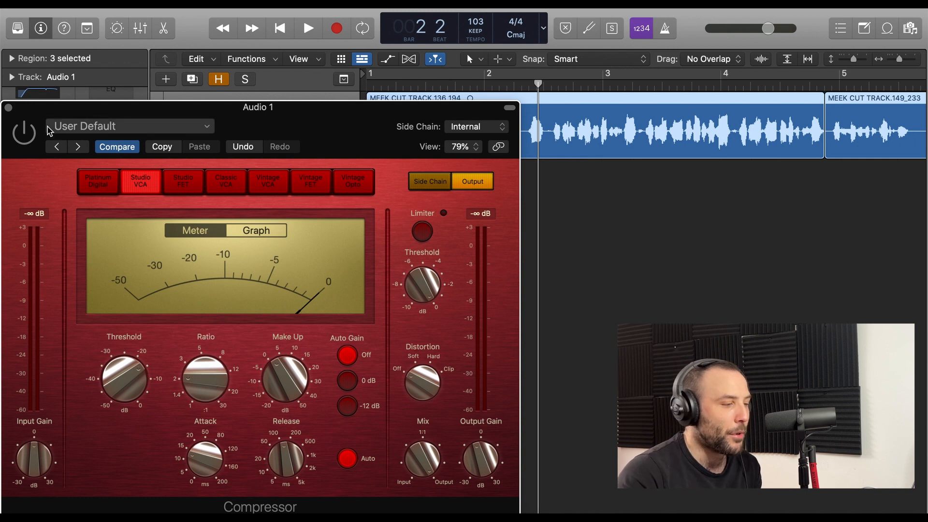
pyautogui.press('space')
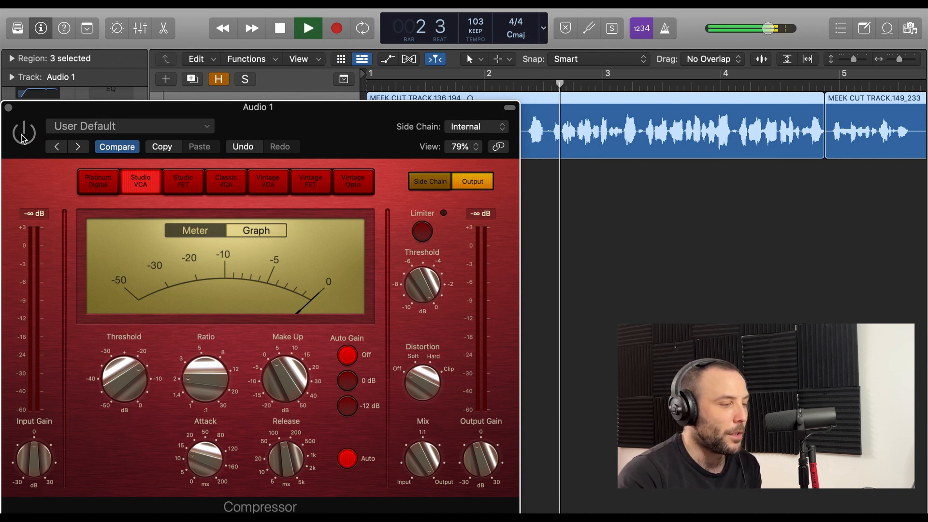
pyautogui.click(24, 132)
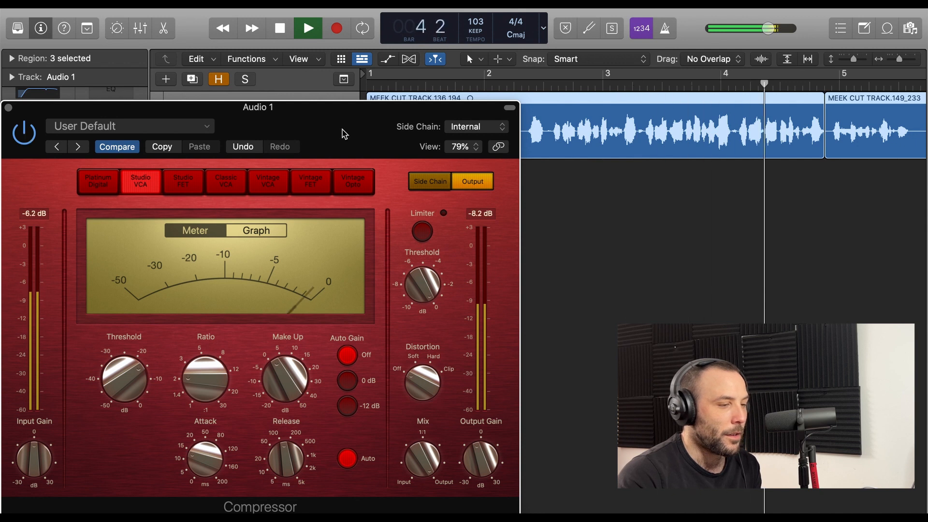
# Step: Replay the vocal from bar 2 while comparing the Studio VCA Compressor bypassed and active, and close its settings
pyautogui.click(501, 84)
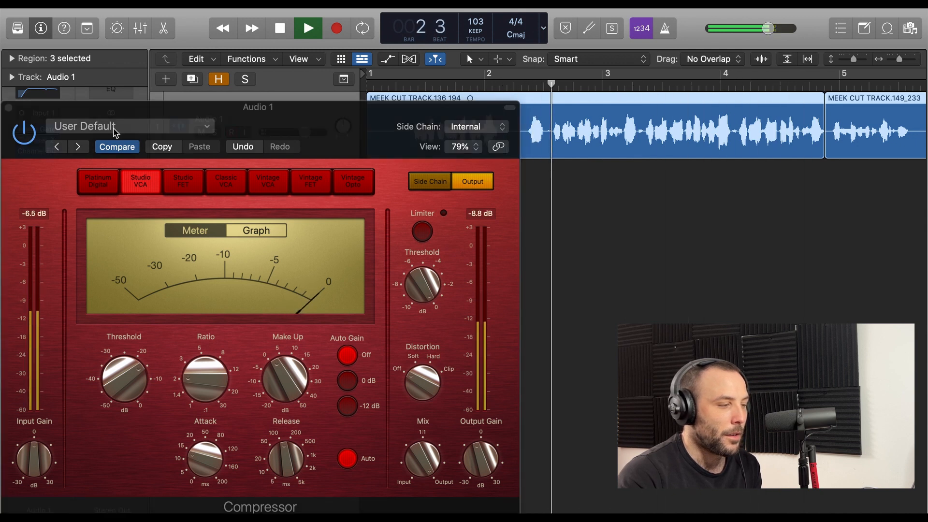
pyautogui.click(28, 133)
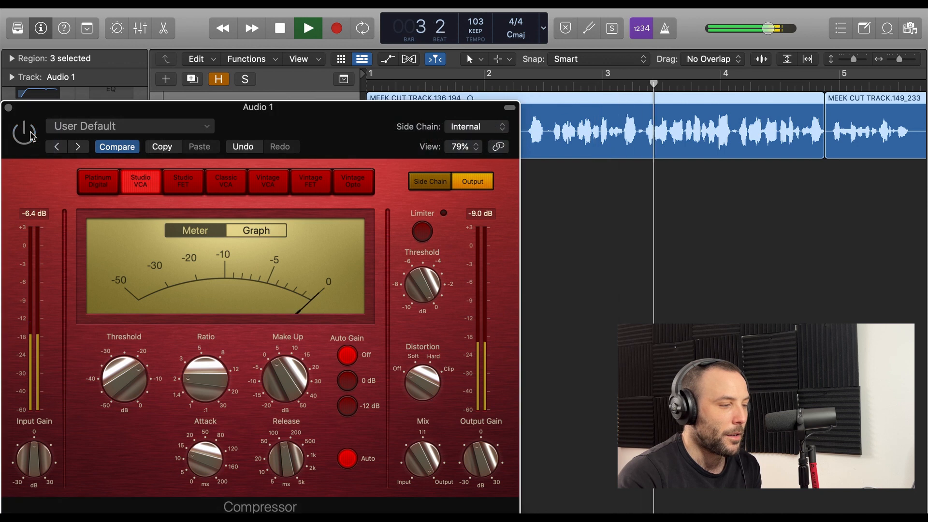
pyautogui.click(24, 133)
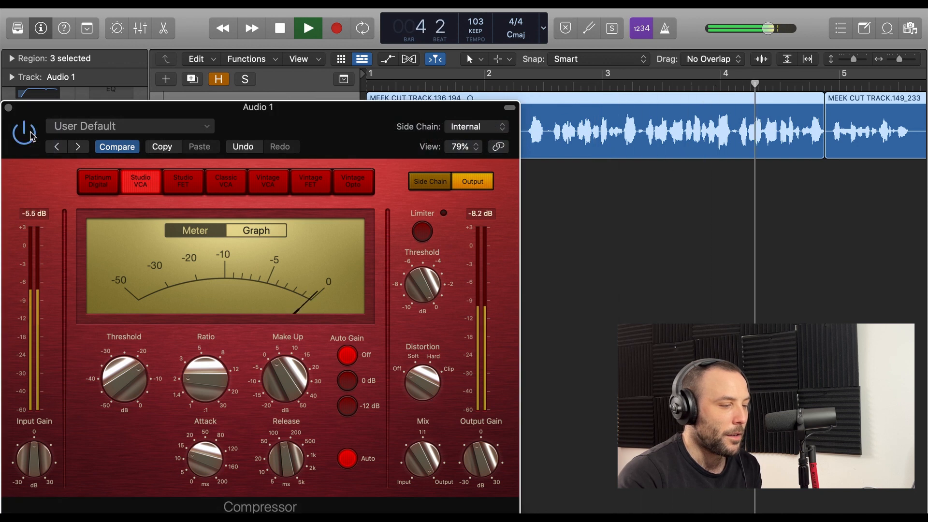
pyautogui.press('space')
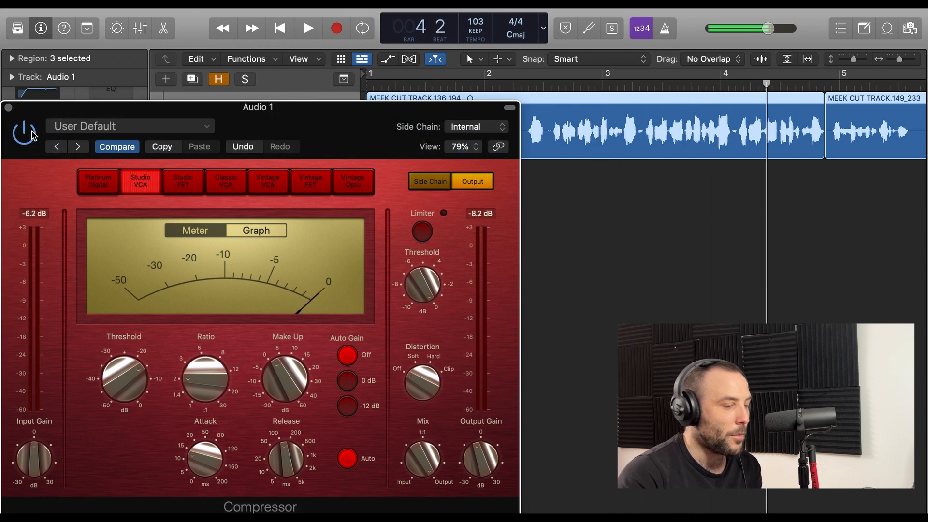
pyautogui.click(9, 108)
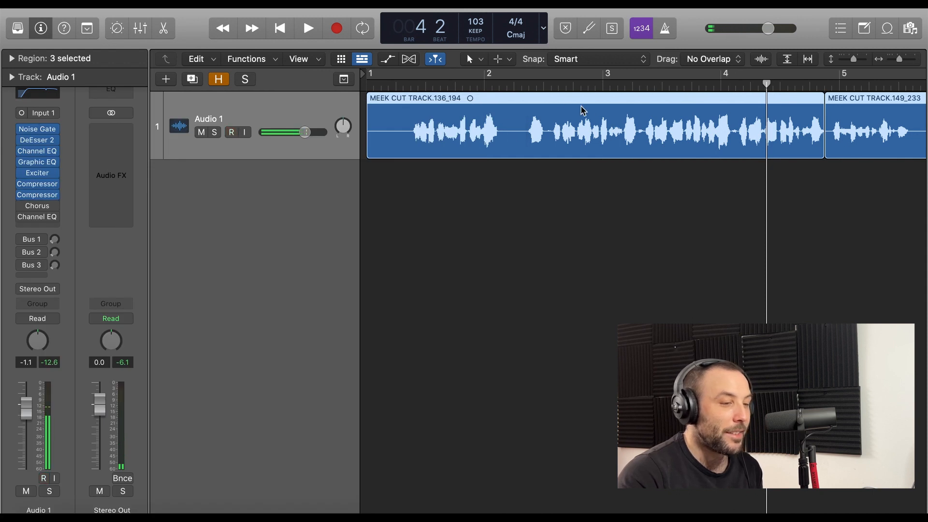
# Step: Open the Chorus on Audio 1, play the vocal from bar 2 beat 2, and switch the effect on during playback
pyautogui.click(515, 85)
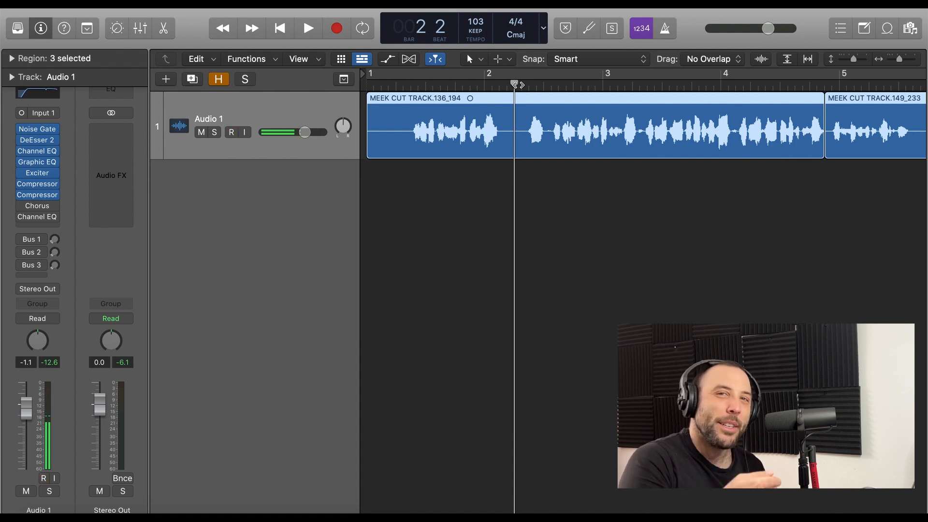
pyautogui.click(37, 207)
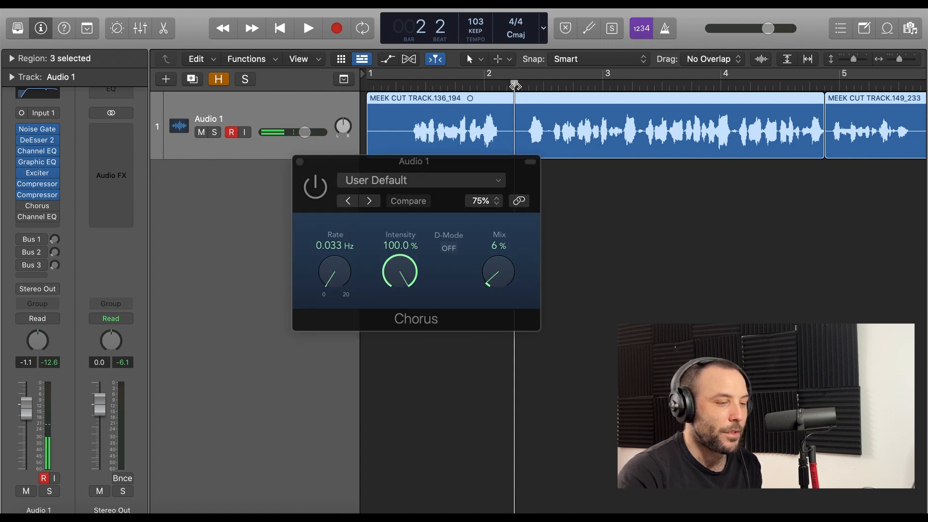
pyautogui.press('space')
pyautogui.click(322, 189)
pyautogui.click(322, 188)
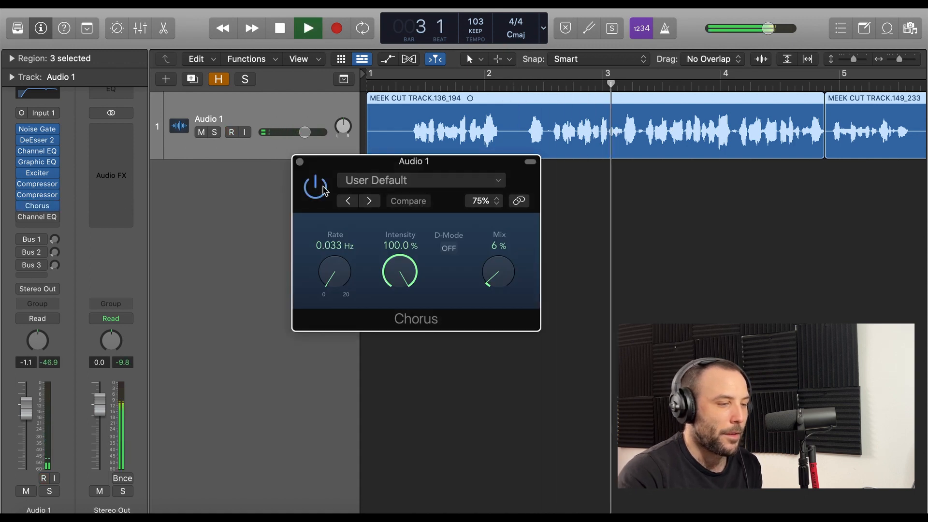
pyautogui.click(322, 189)
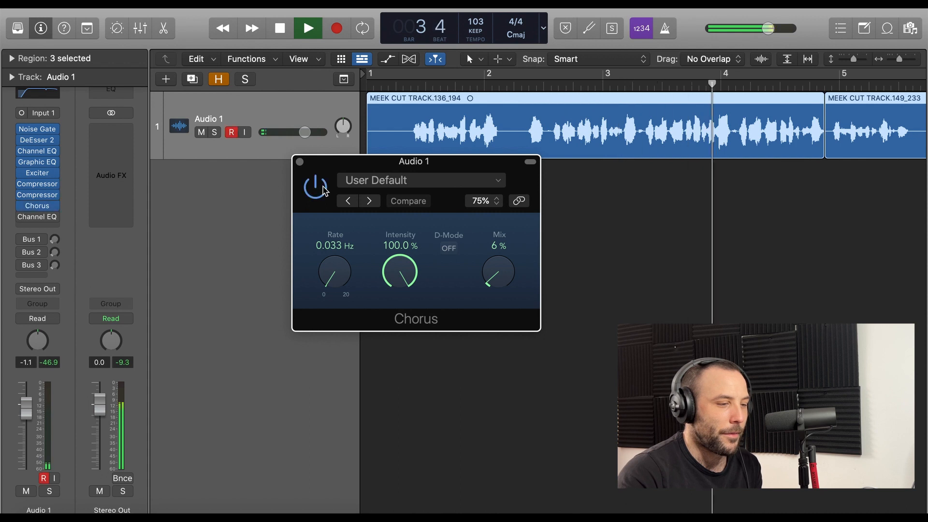
# Step: Replay the vocal from bar 2 beat 2 with the Chorus active and close its settings
pyautogui.press('space')
pyautogui.click(523, 84)
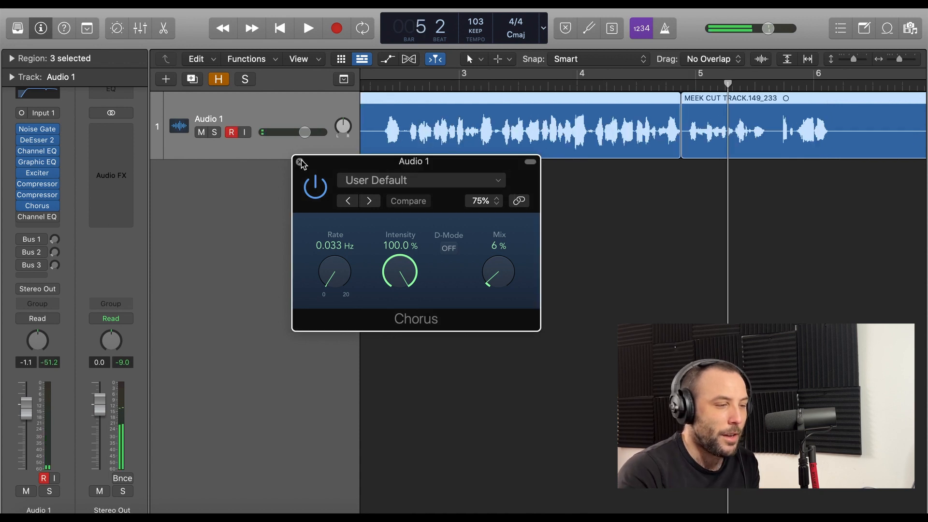
pyautogui.click(300, 162)
# Step: Open the last Channel EQ on Audio 1, play the vocal from bar 2 beat 2 while comparing it bypassed and active, and leave it enabled
pyautogui.hscroll(-5, 495, 118)
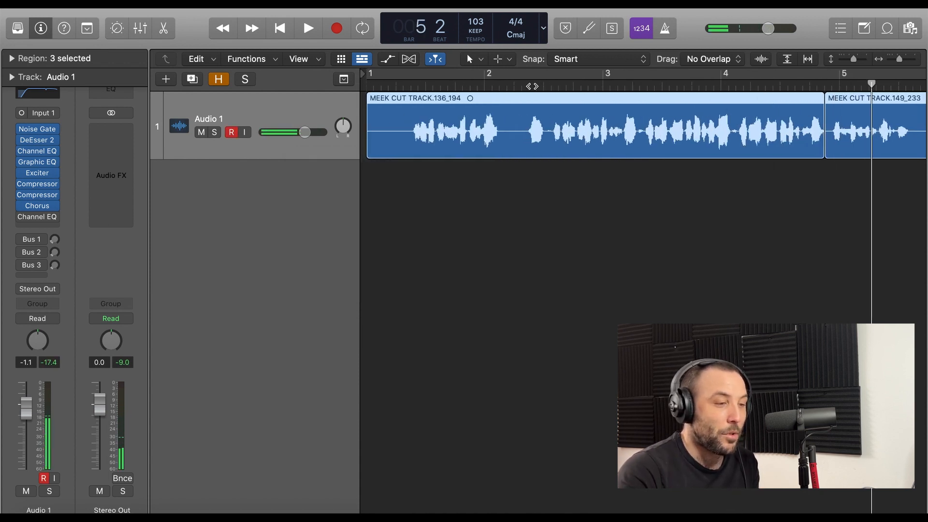
pyautogui.click(529, 86)
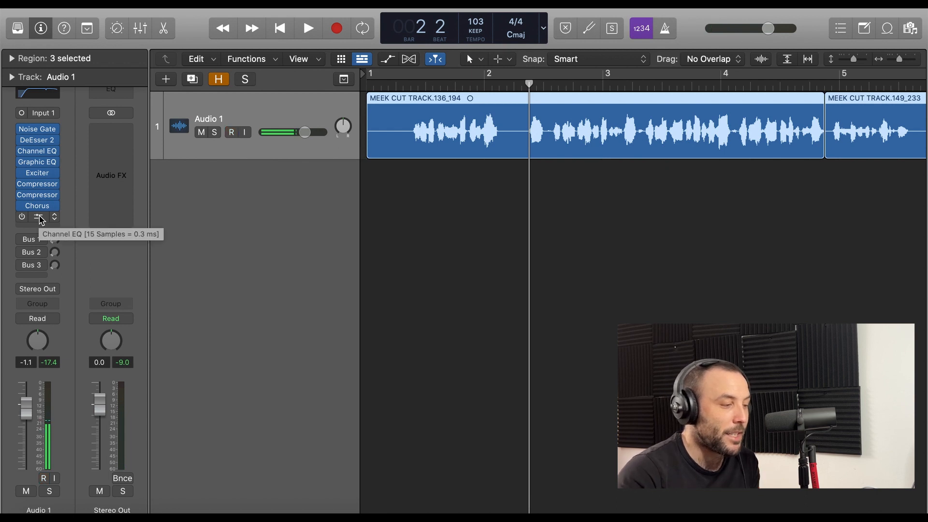
pyautogui.click(41, 219)
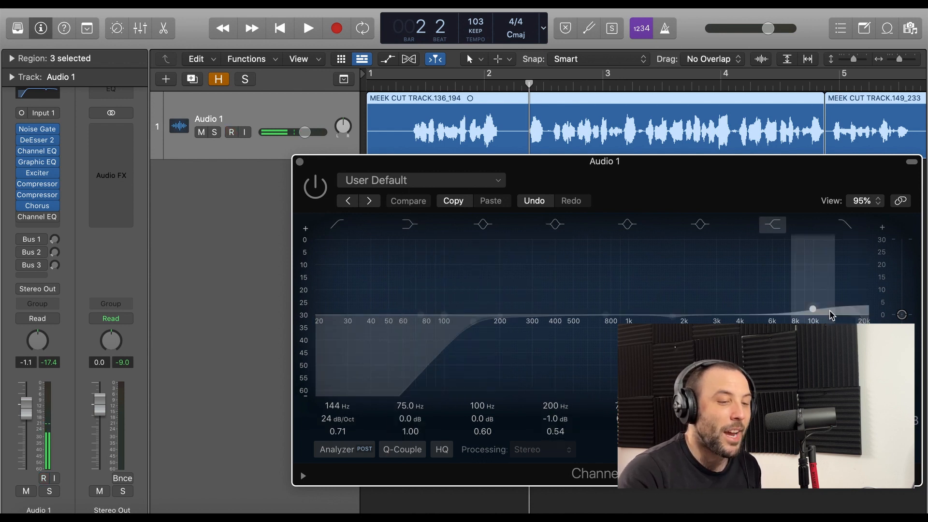
pyautogui.press('space')
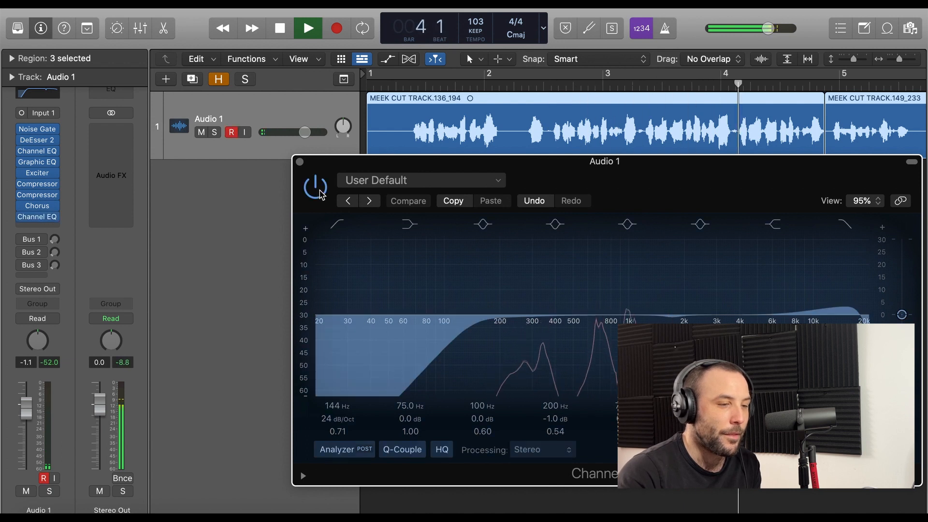
pyautogui.click(320, 192)
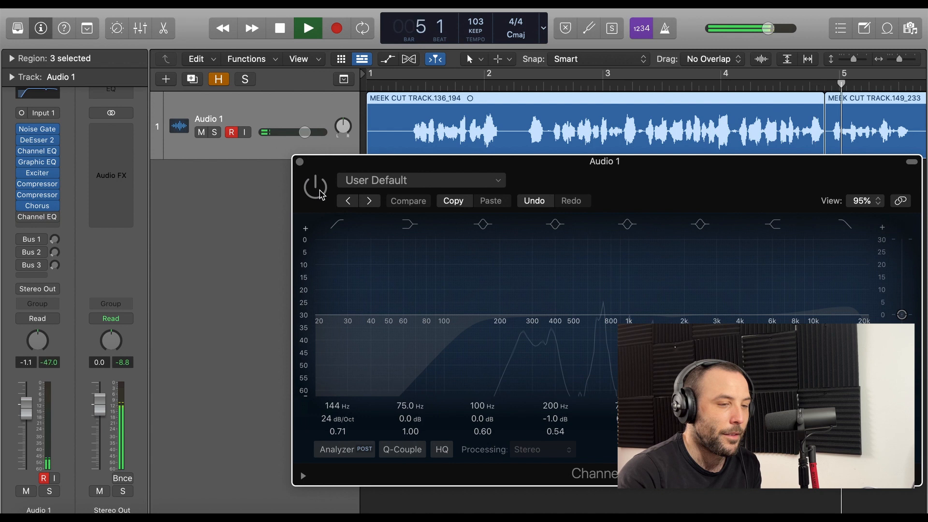
pyautogui.click(320, 192)
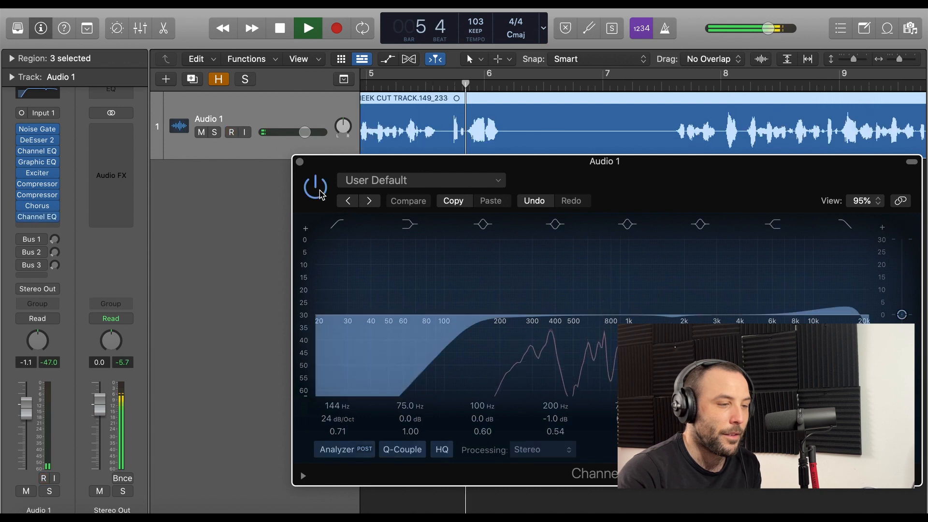
pyautogui.press('space')
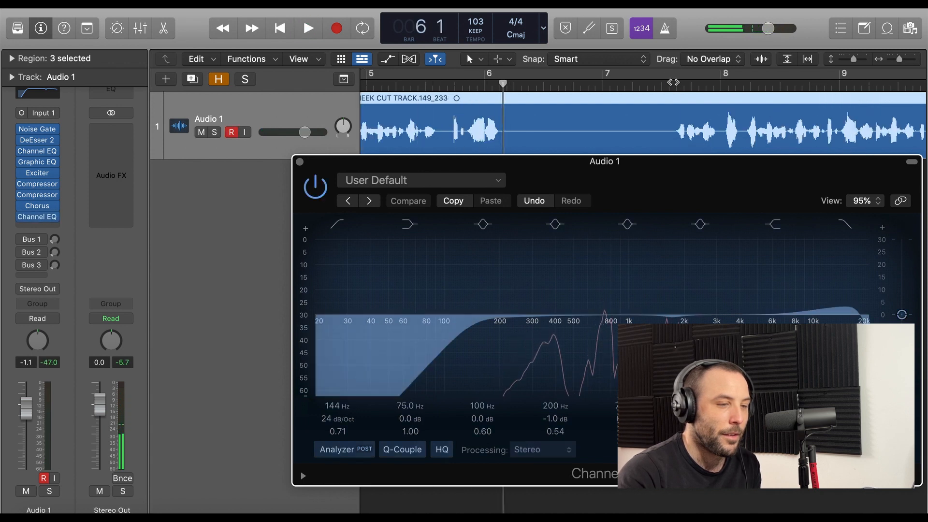
# Step: Compare the last Channel EQ bypassed and active on the vocal phrase around bar 8, and close its settings
pyautogui.press('space')
pyautogui.click(320, 192)
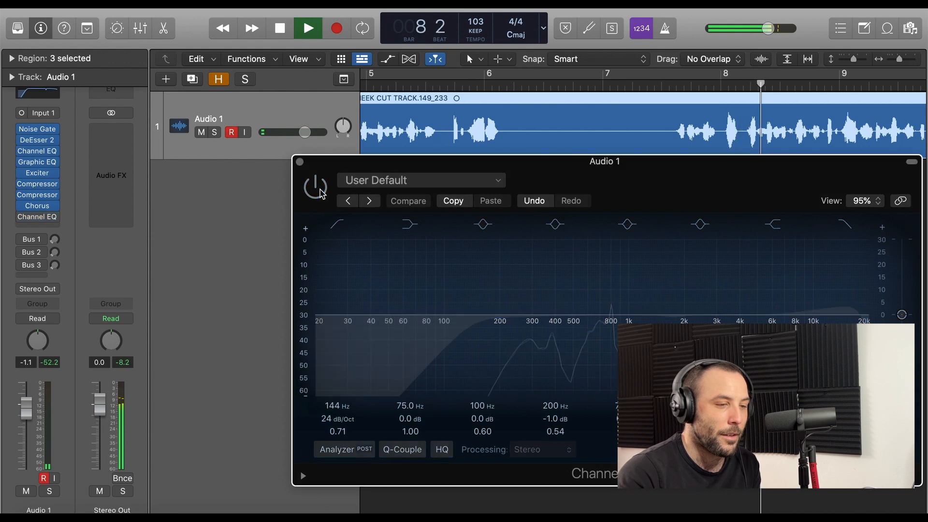
pyautogui.click(320, 192)
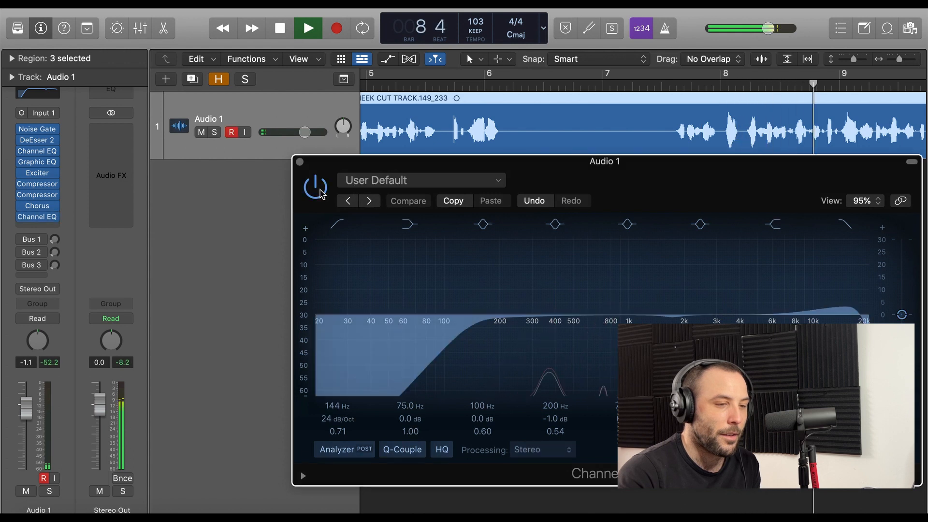
pyautogui.click(299, 161)
pyautogui.press('space')
# Step: Return the playhead to bar 2 beat 2 and open the St-Delay on the Bus 1 aux, shifting its window clear of the webcam area
pyautogui.click(386, 87)
pyautogui.hscroll(-4, 486, 122)
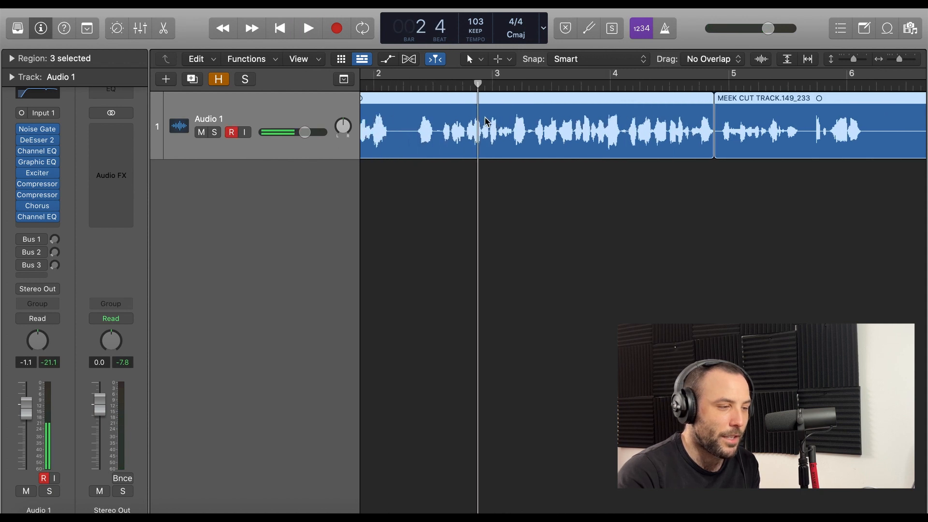
pyautogui.click(419, 87)
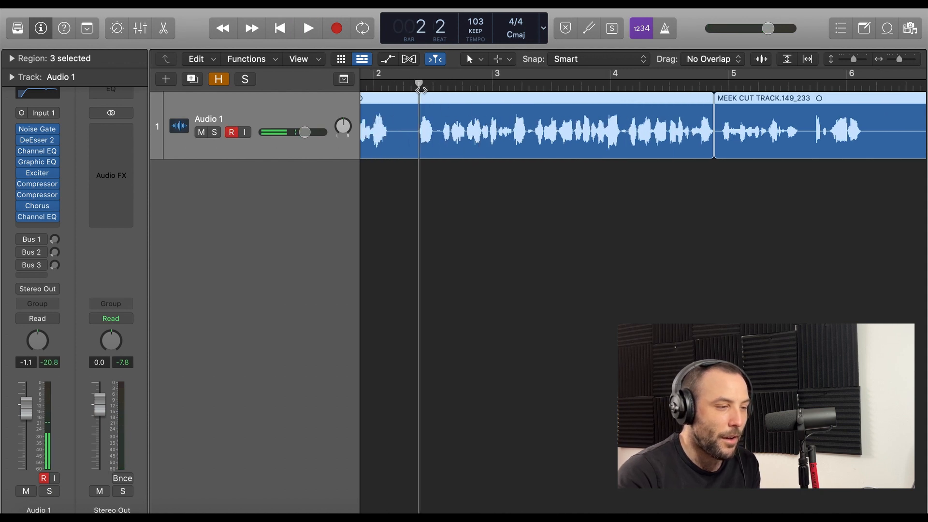
pyautogui.click(40, 242)
pyautogui.click(221, 169)
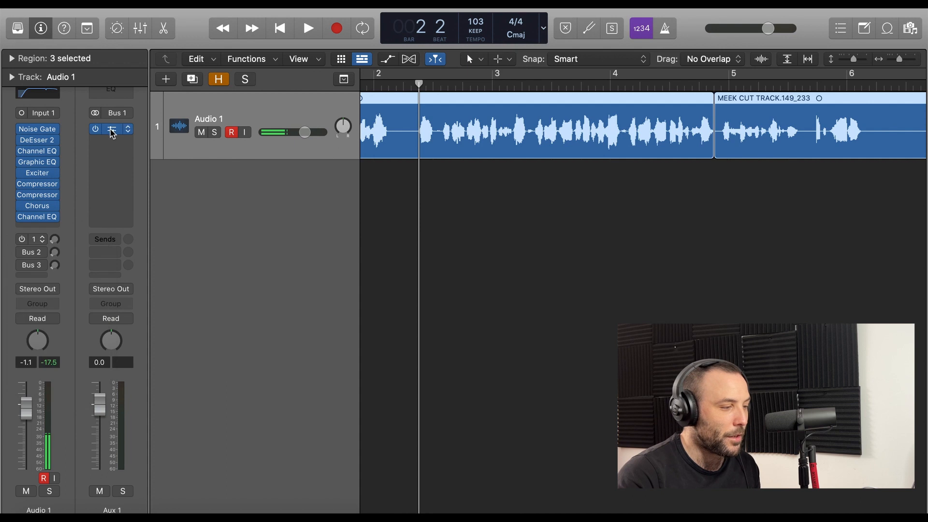
pyautogui.click(110, 129)
pyautogui.moveTo(567, 171); pyautogui.dragTo(478, 163)
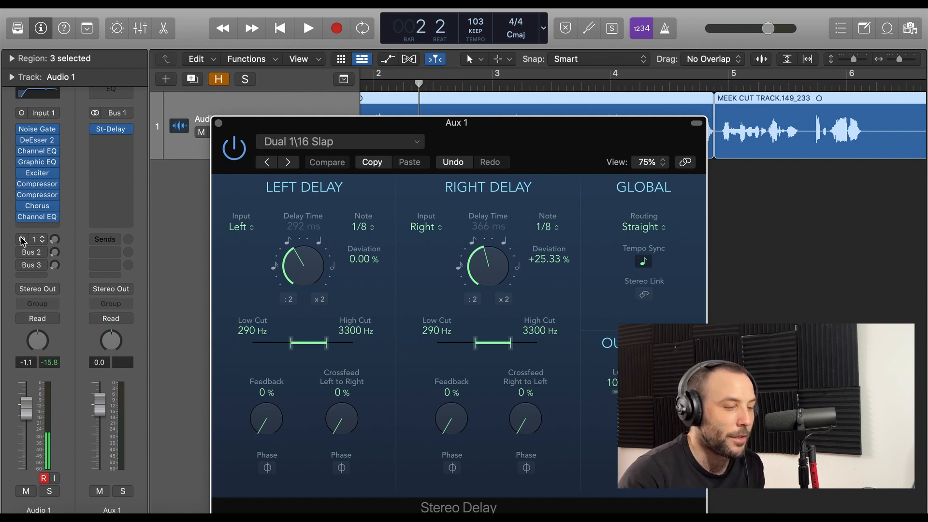
# Step: Play the vocal with the Bus 1 send enabled, compare the Stereo Delay bypassed and active, and close its settings
pyautogui.press('space')
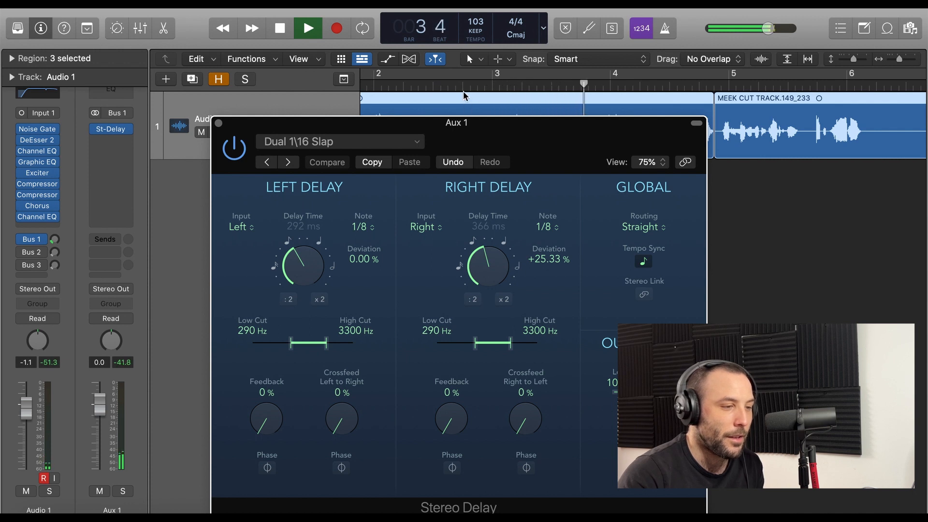
pyautogui.moveTo(459, 121); pyautogui.dragTo(510, 212)
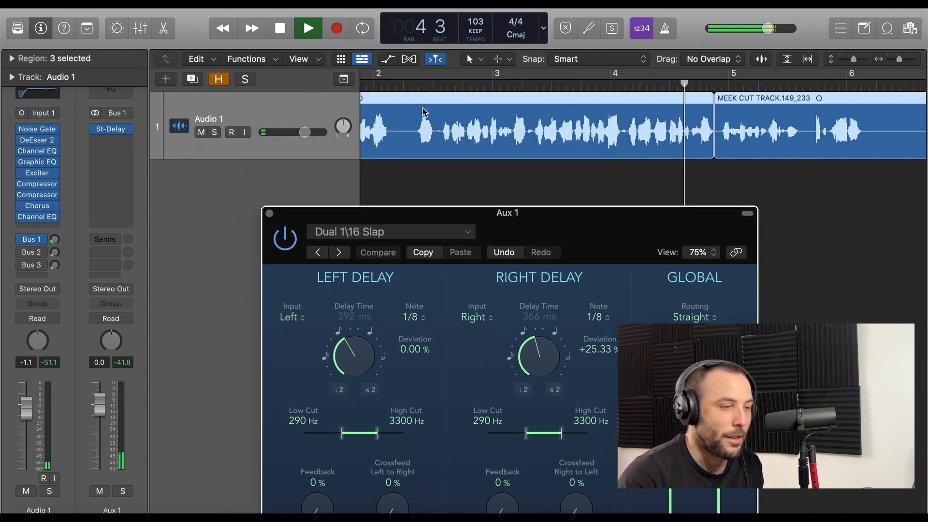
pyautogui.click(416, 87)
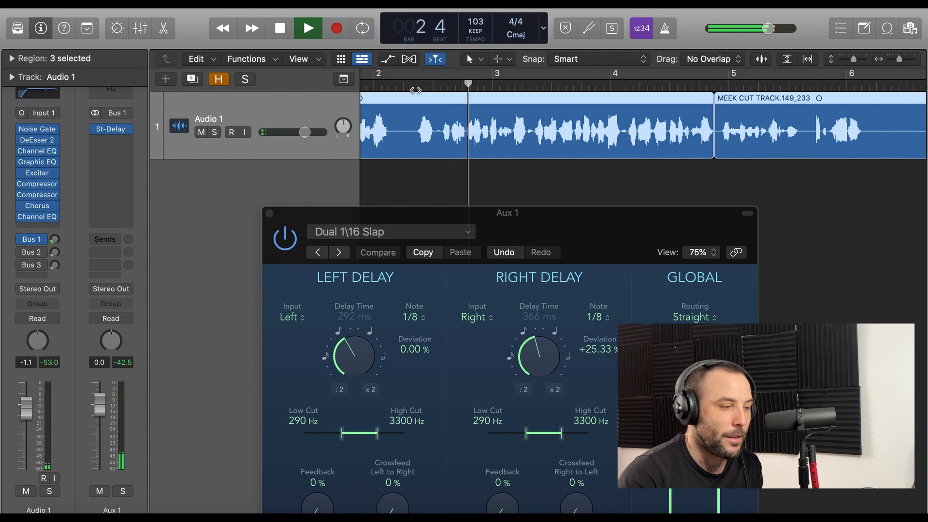
pyautogui.click(285, 238)
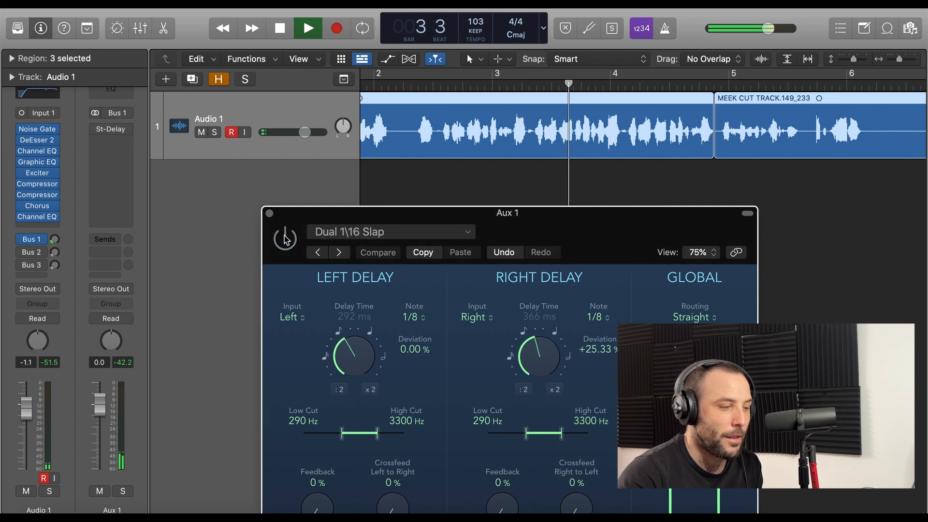
pyautogui.click(285, 238)
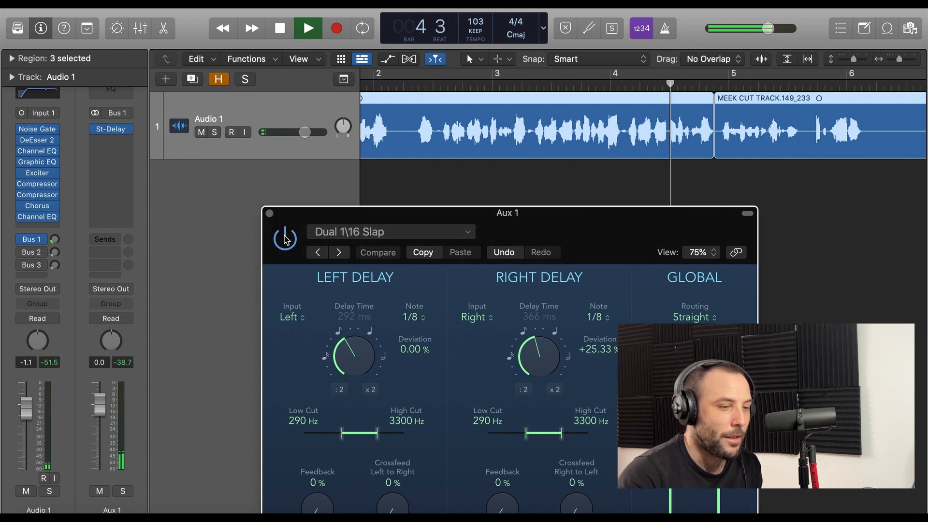
pyautogui.press('space')
pyautogui.click(405, 87)
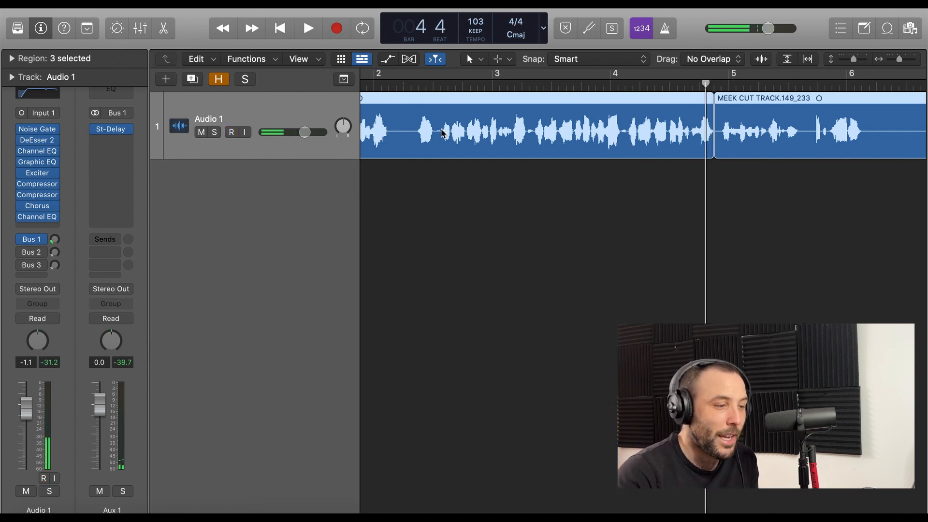
pyautogui.hscroll(-2, 443, 133)
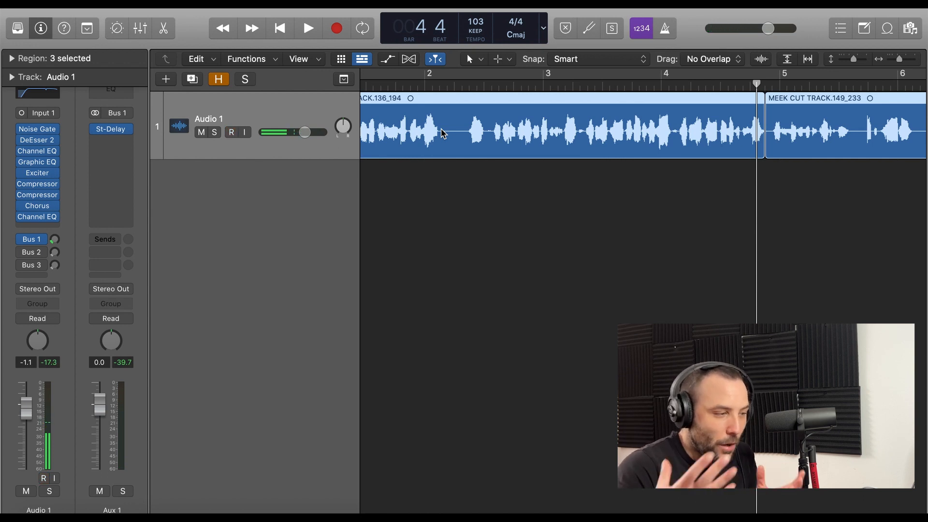
# Step: Open the Space D reverb on the Bus 2 aux and move its window down to uncover the Audio 1 region
pyautogui.click(37, 254)
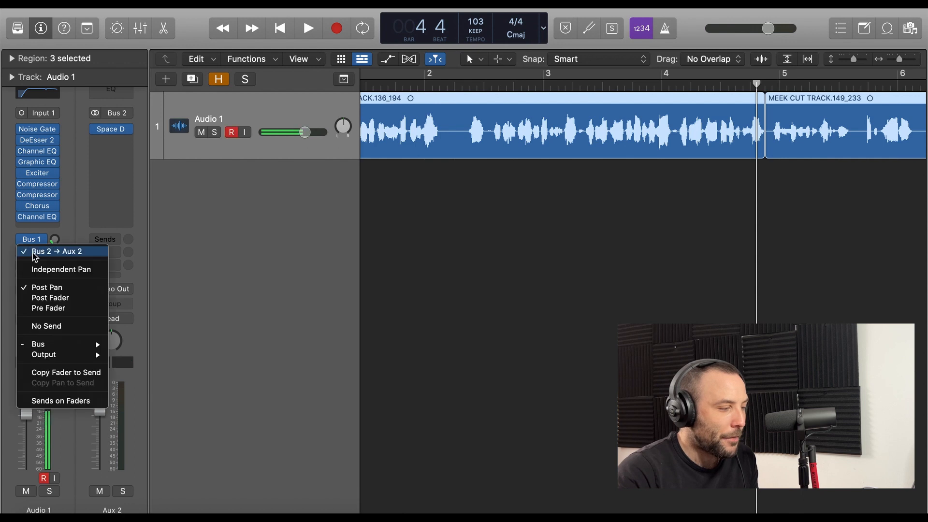
pyautogui.click(219, 255)
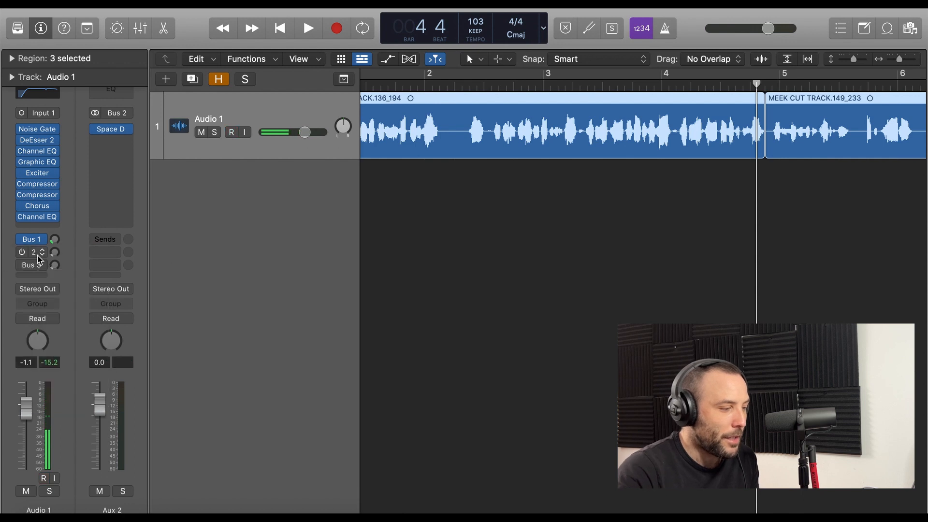
pyautogui.click(111, 129)
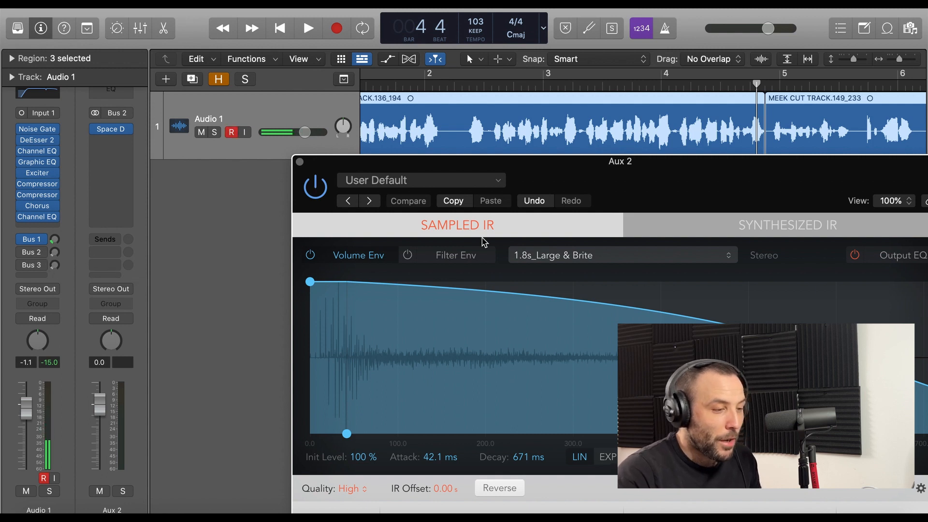
pyautogui.moveTo(375, 167); pyautogui.dragTo(362, 229)
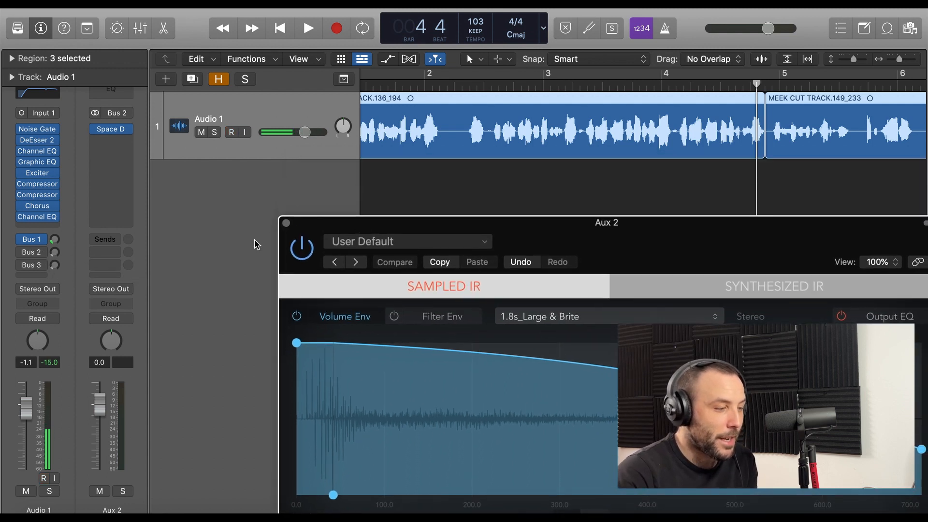
# Step: Play the vocal from bar 2 beat 2 and enable the Bus 2 send on Audio 1 to hear the reverb
pyautogui.click(480, 93)
pyautogui.press('space')
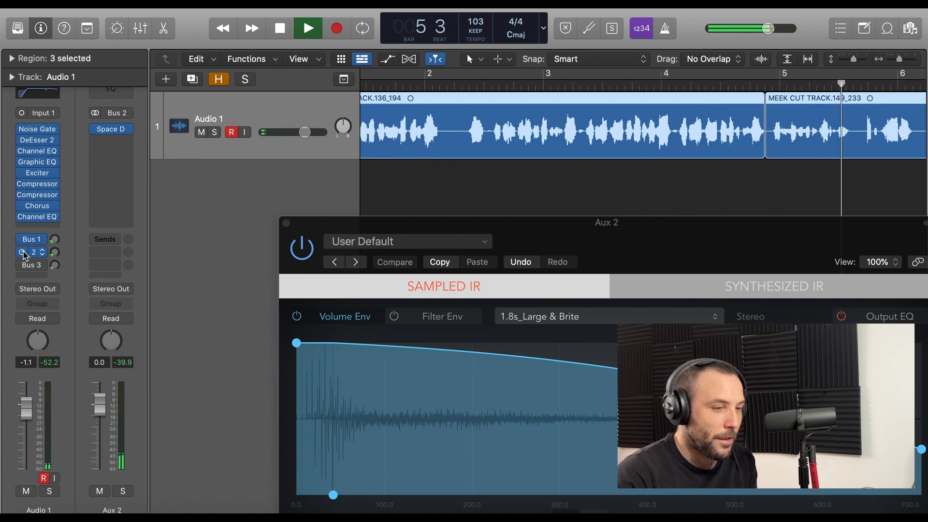
pyautogui.press('space')
pyautogui.hscroll(-3, 452, 196)
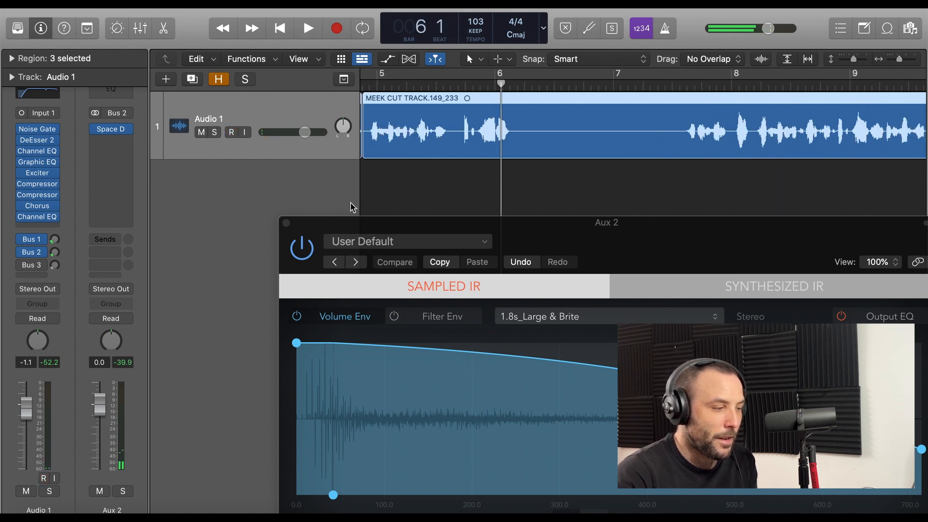
# Step: Inspect the ChromaVerb settings on the Bus 3 aux, close them, and play the vocal with the Bus 3 send enabled
pyautogui.click(36, 269)
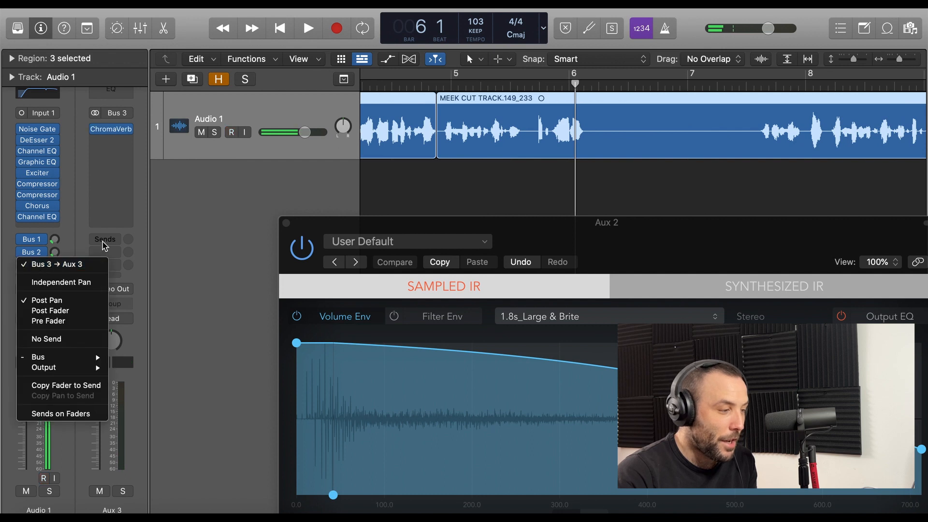
pyautogui.click(114, 130)
pyautogui.moveTo(528, 178); pyautogui.dragTo(338, 77)
pyautogui.moveTo(476, 75); pyautogui.dragTo(493, 42)
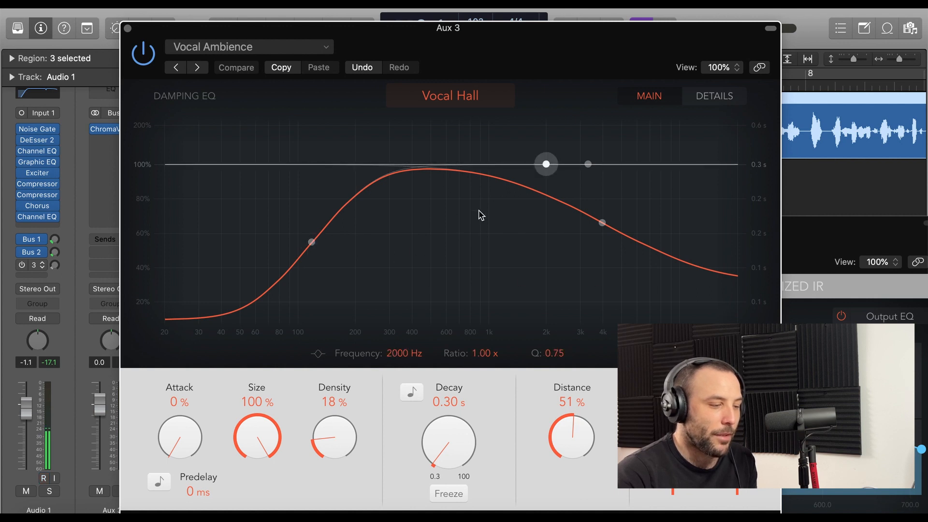
pyautogui.click(128, 28)
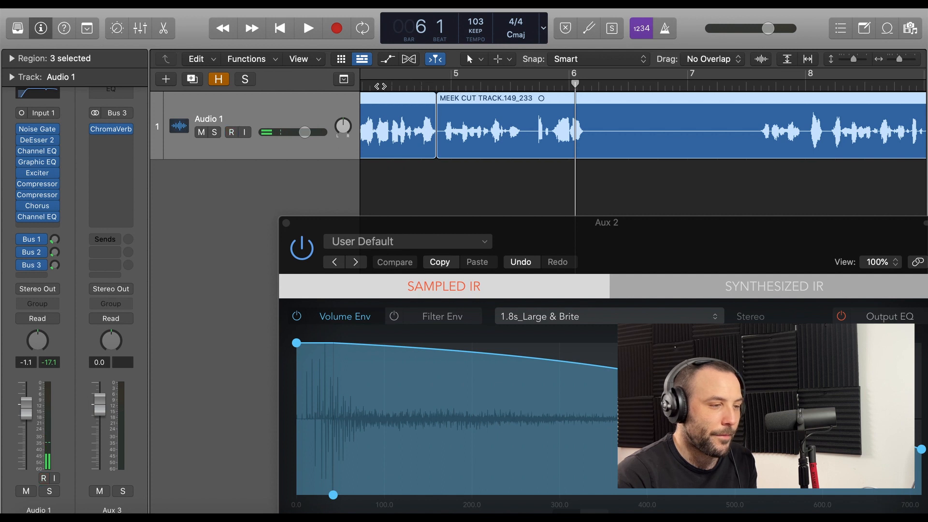
pyautogui.press('space')
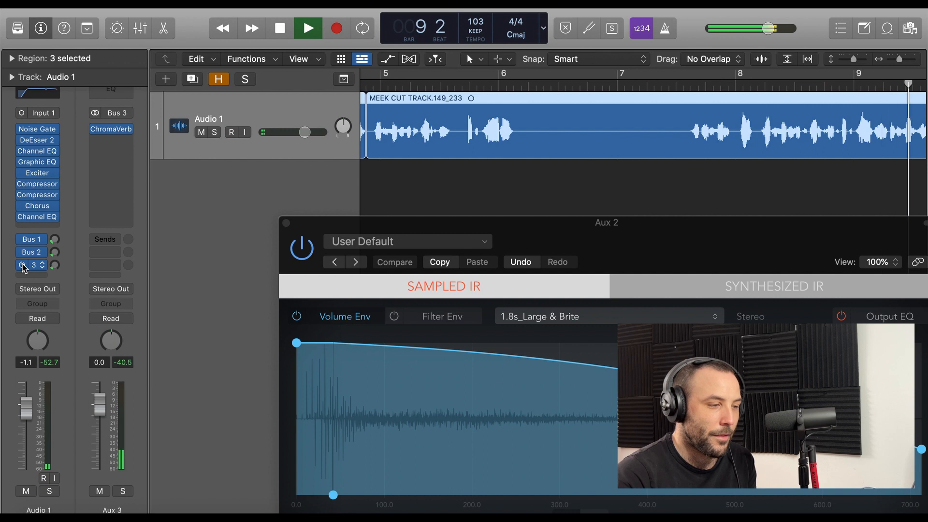
# Step: Stop playback, close the Space D reverb window, and play the vocal from bar 2 beat 2 with all plug-ins and sends active
pyautogui.press('space')
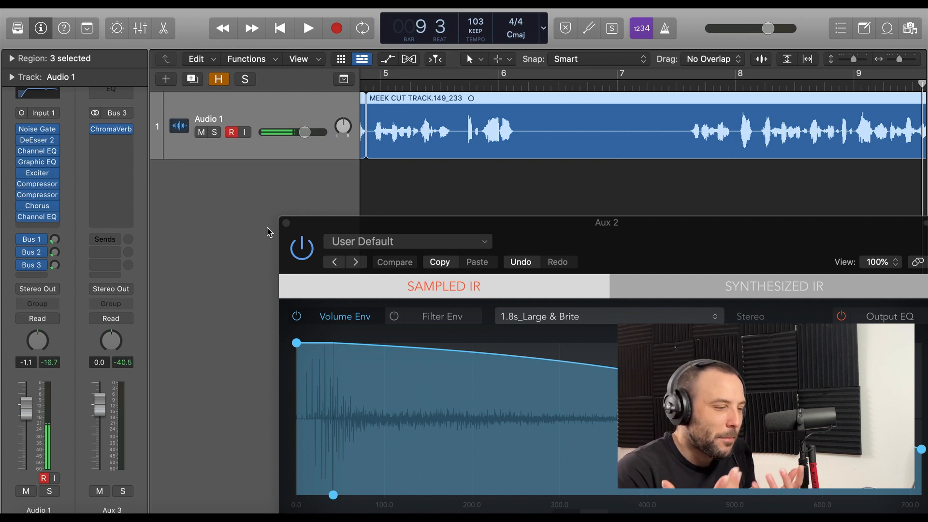
pyautogui.click(286, 224)
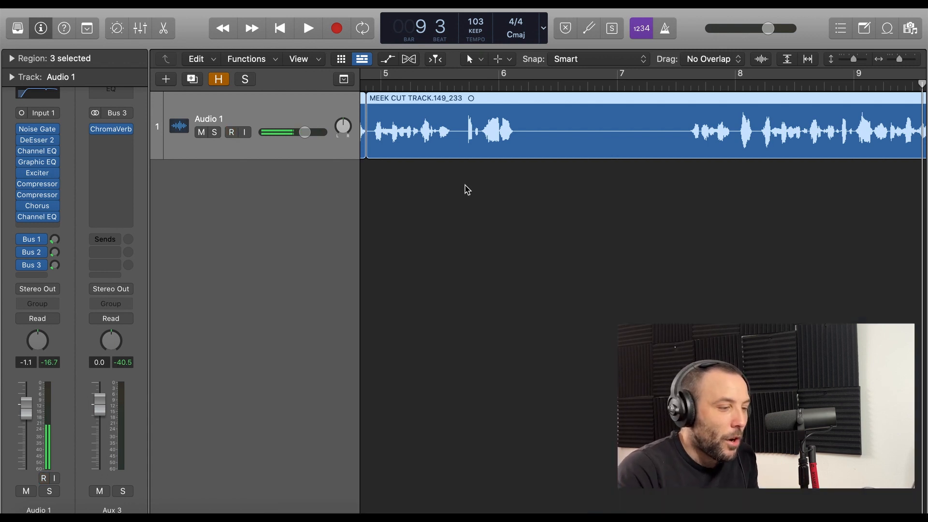
pyautogui.hscroll(-10, 466, 188)
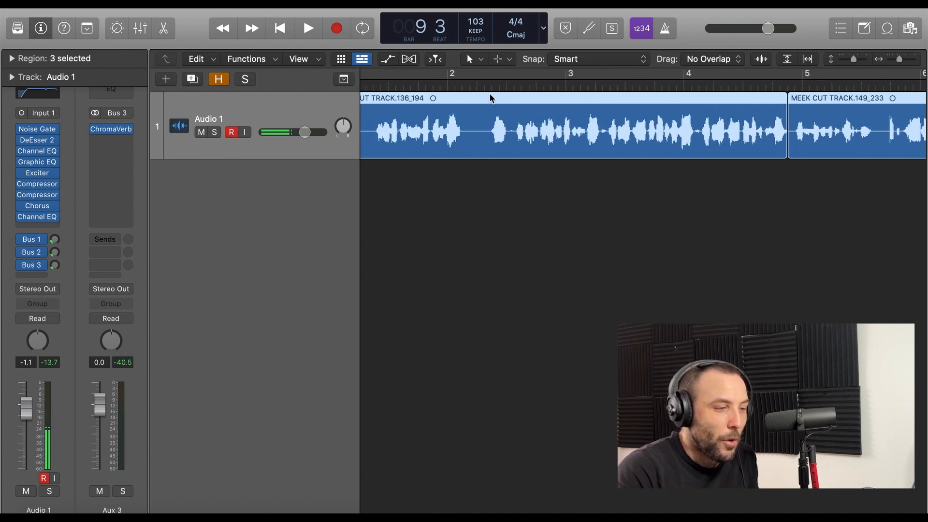
pyautogui.click(491, 86)
pyautogui.press('space')
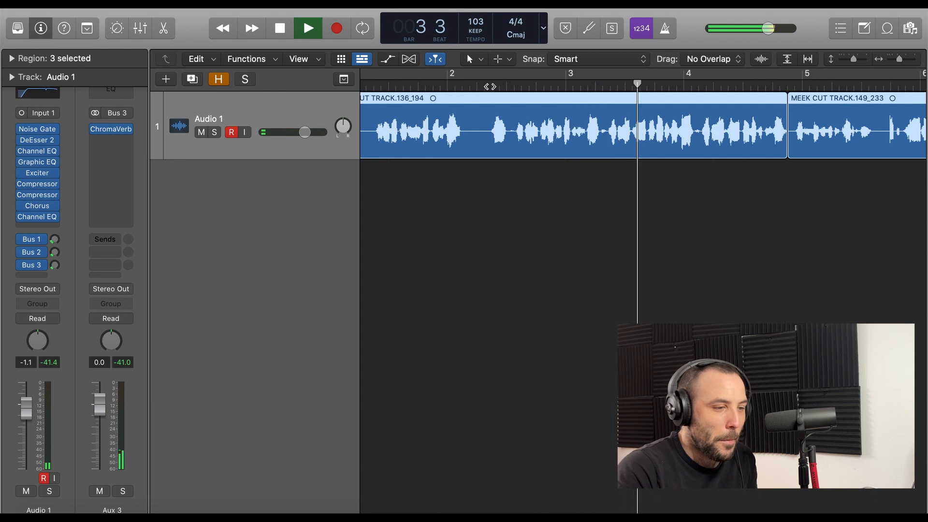
pyautogui.press('space')
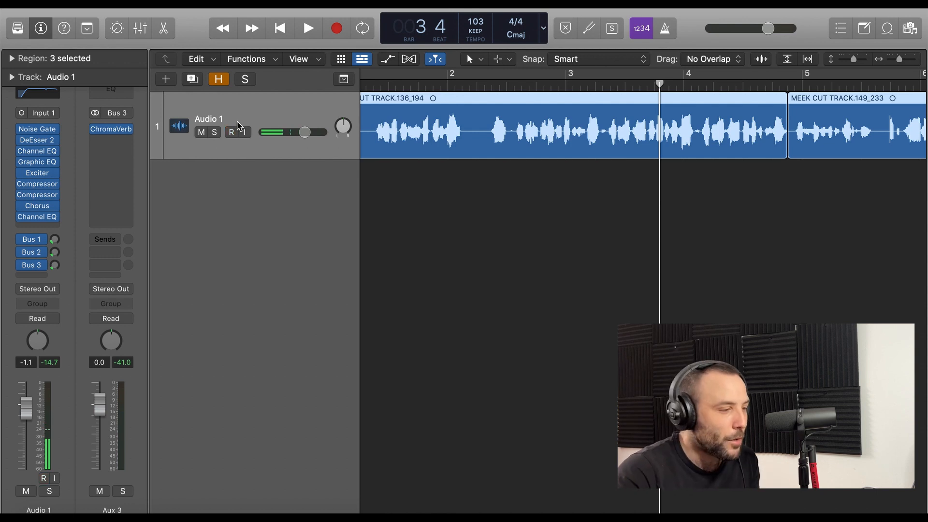
# Step: Reveal the hidden Audio 2 beat track, unmute it, and play it together with the vocal from bar 2 beat 2
pyautogui.click(213, 82)
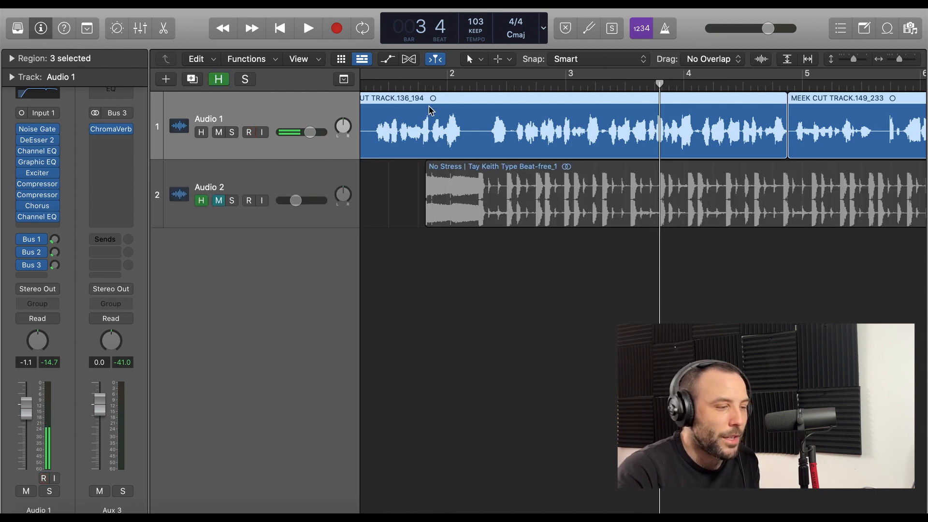
pyautogui.click(218, 201)
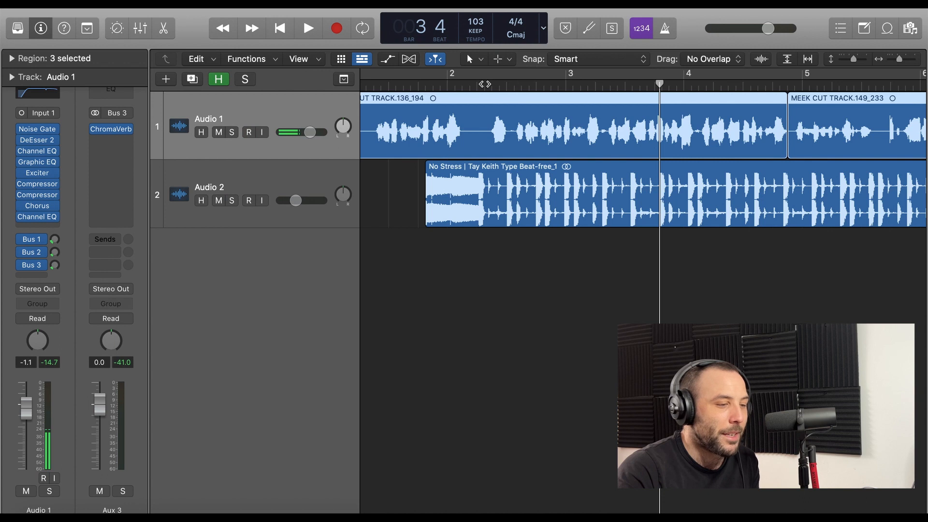
pyautogui.click(481, 83)
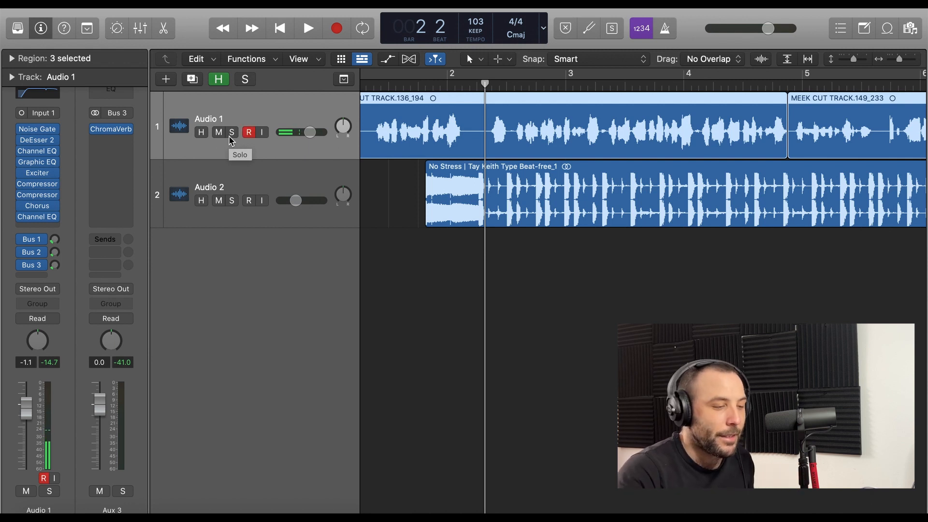
pyautogui.press('space')
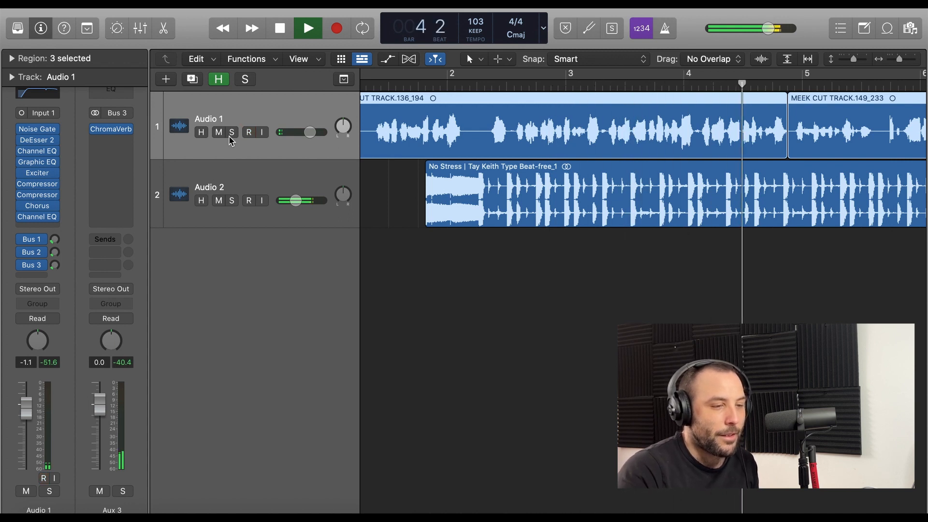
pyautogui.press('space')
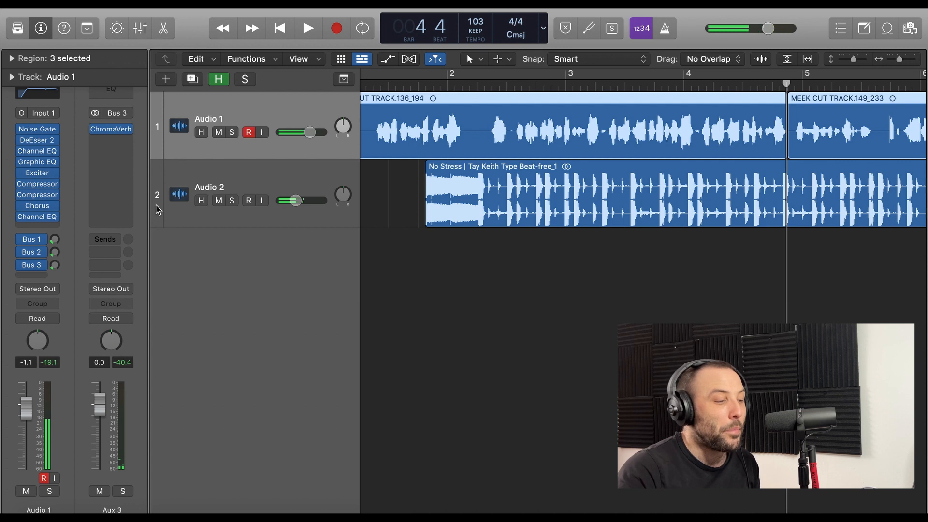
# Step: Hide the Audio 2 track, bypass every plug-in and send on Audio 1, and play the dry vocal from bar 1 beat 2
pyautogui.click(201, 201)
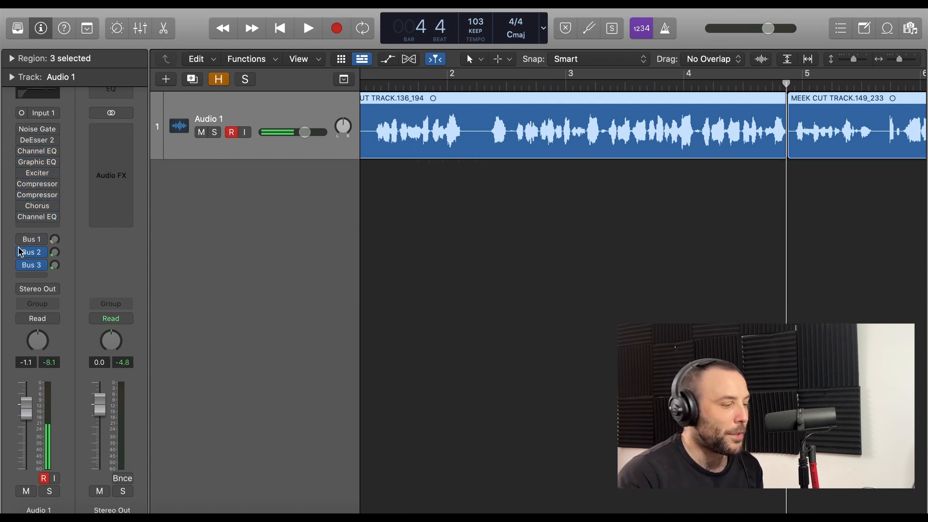
pyautogui.hscroll(-3, 516, 165)
pyautogui.click(409, 87)
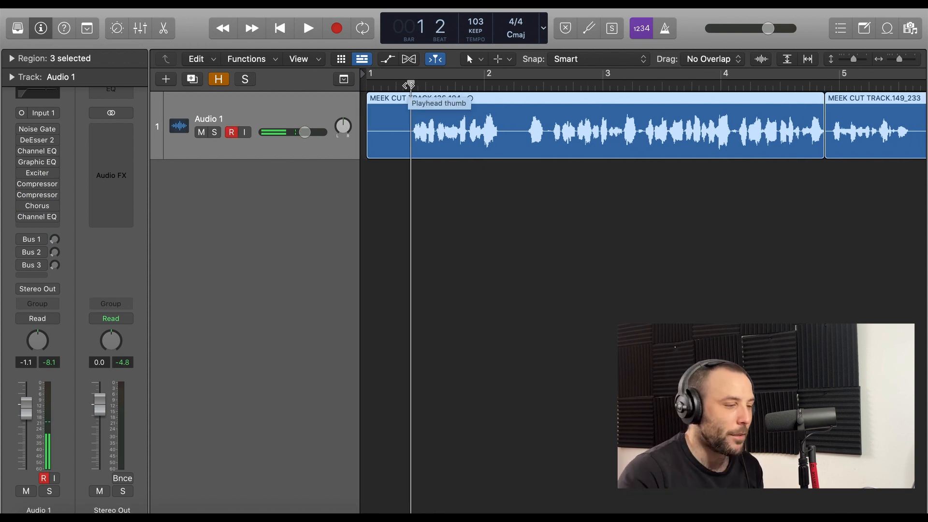
pyautogui.press('space')
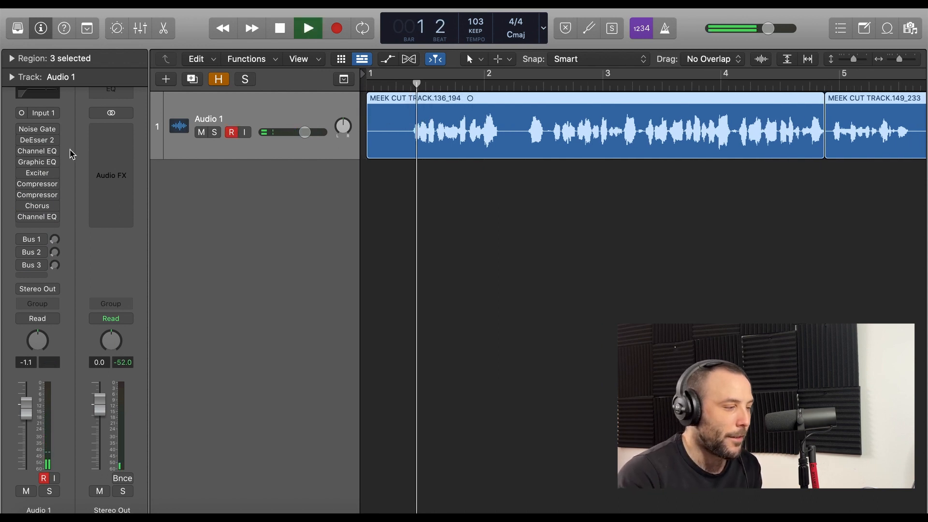
# Step: Re-enable the Audio 1 plug-ins in order from Noise Gate to the last Channel EQ, plus its three bus sends, during vocal playback
pyautogui.click(22, 140)
pyautogui.click(22, 151)
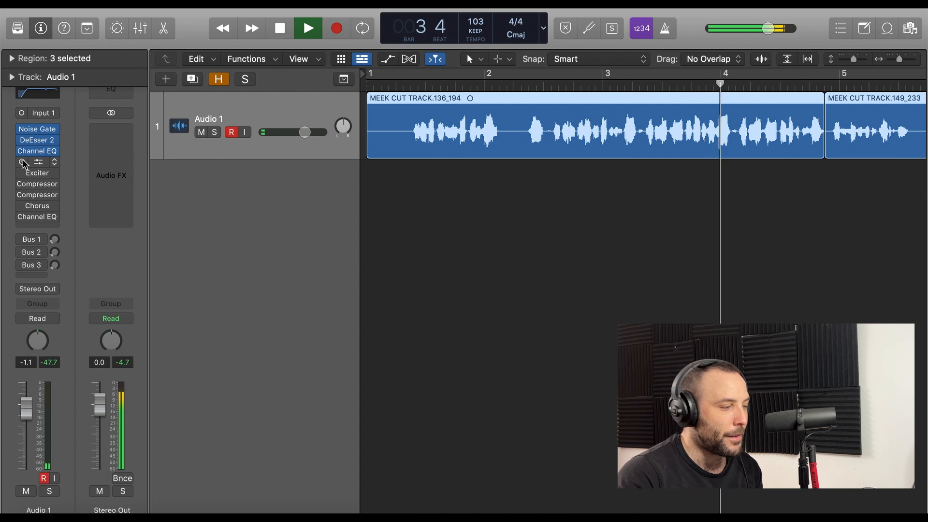
pyautogui.click(22, 162)
pyautogui.click(22, 173)
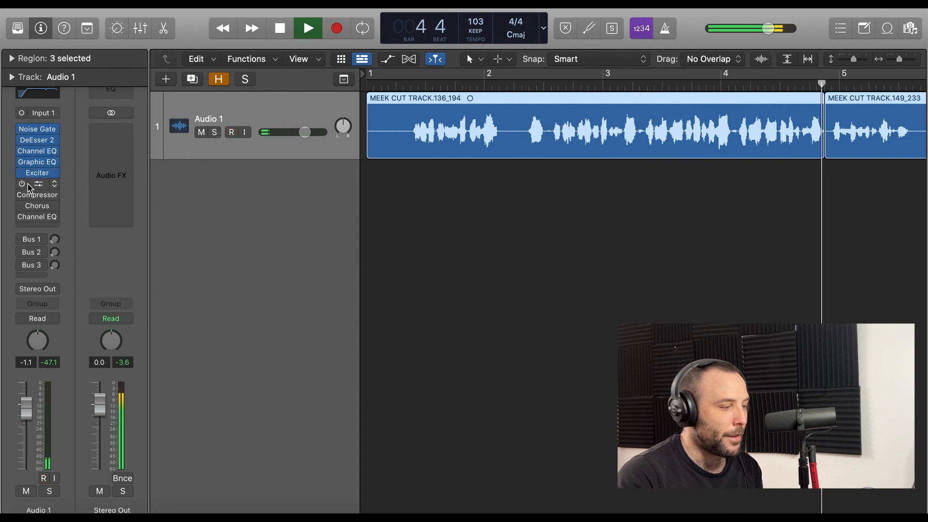
pyautogui.click(22, 183)
pyautogui.click(22, 195)
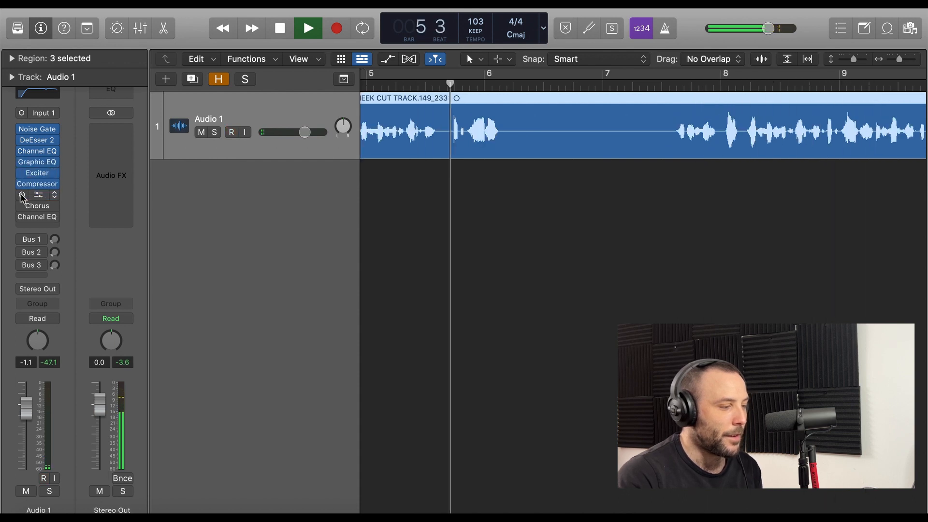
pyautogui.click(22, 206)
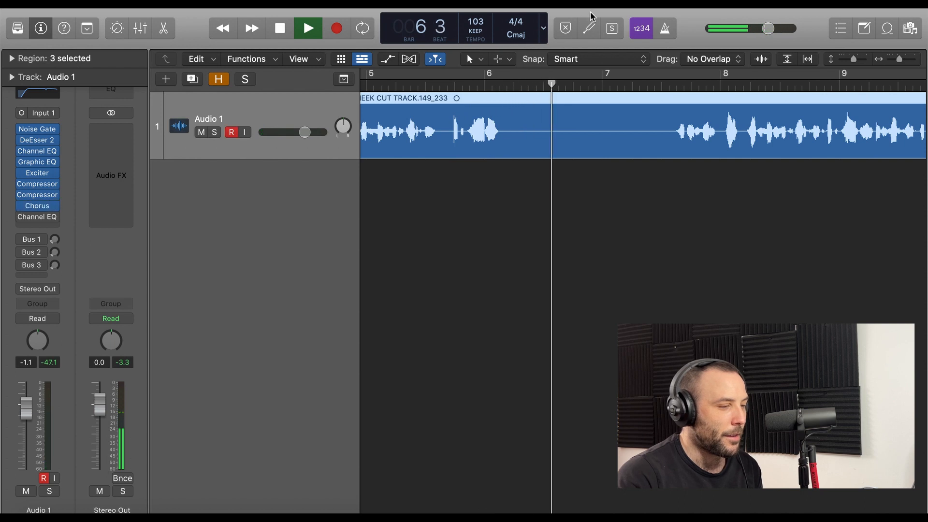
pyautogui.click(675, 87)
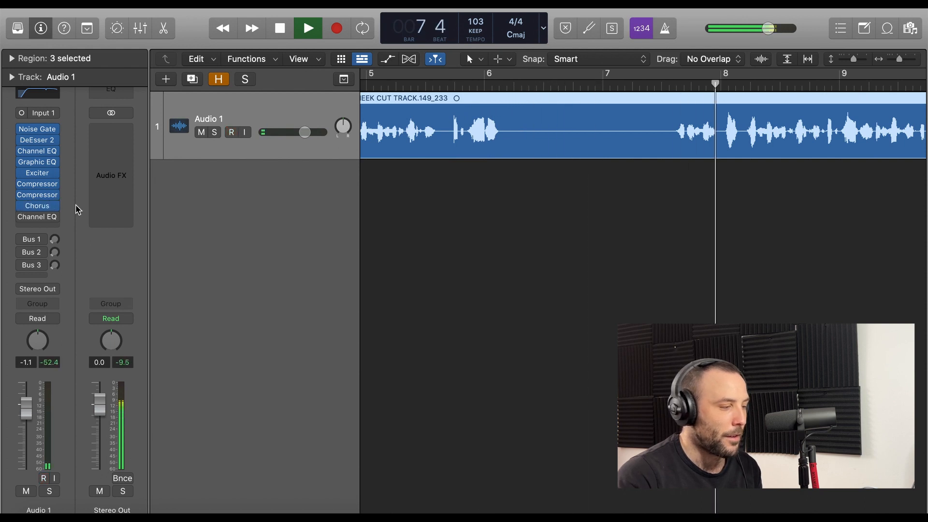
pyautogui.click(23, 218)
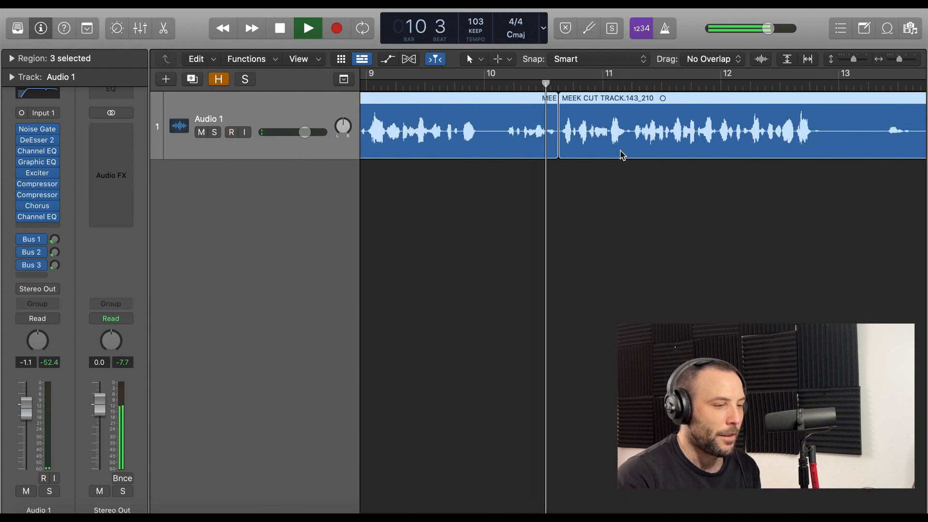
# Step: Play the vocal from bar 2 and compare it with all Audio 1 plug-ins and sends bypassed and active
pyautogui.hscroll(-15, 625, 155)
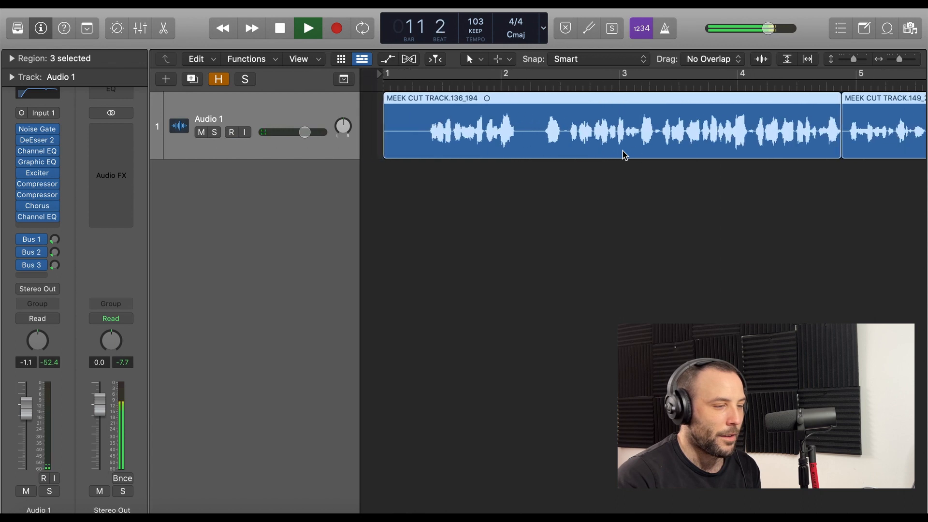
pyautogui.click(523, 90)
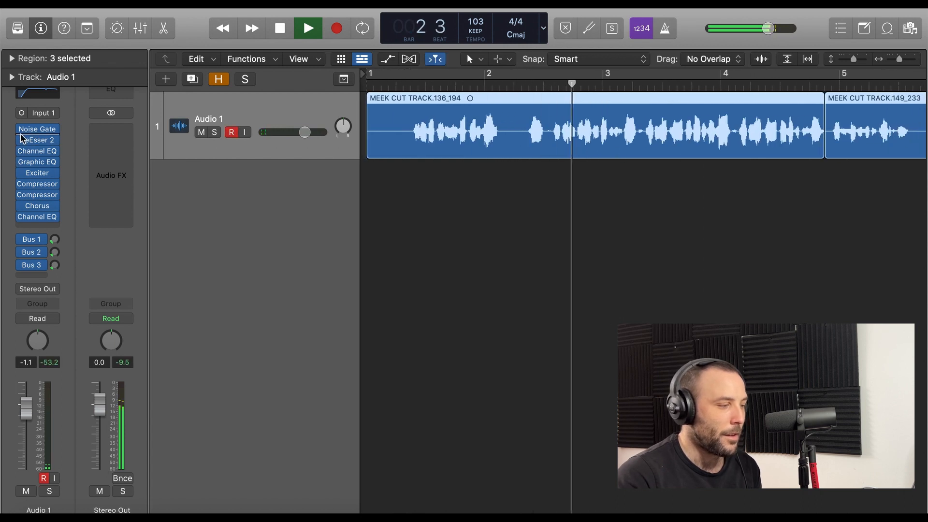
pyautogui.moveTo(21, 130); pyautogui.dragTo(20, 266)
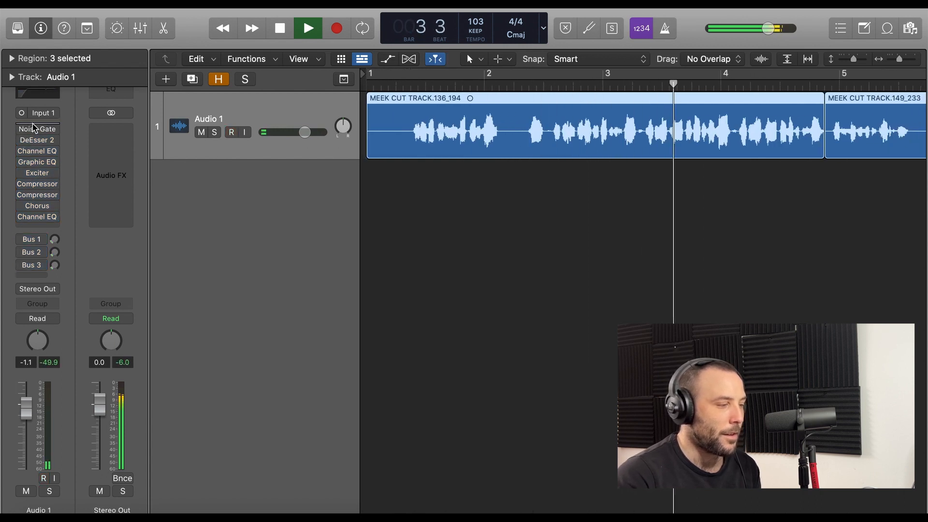
pyautogui.moveTo(21, 130); pyautogui.dragTo(21, 265)
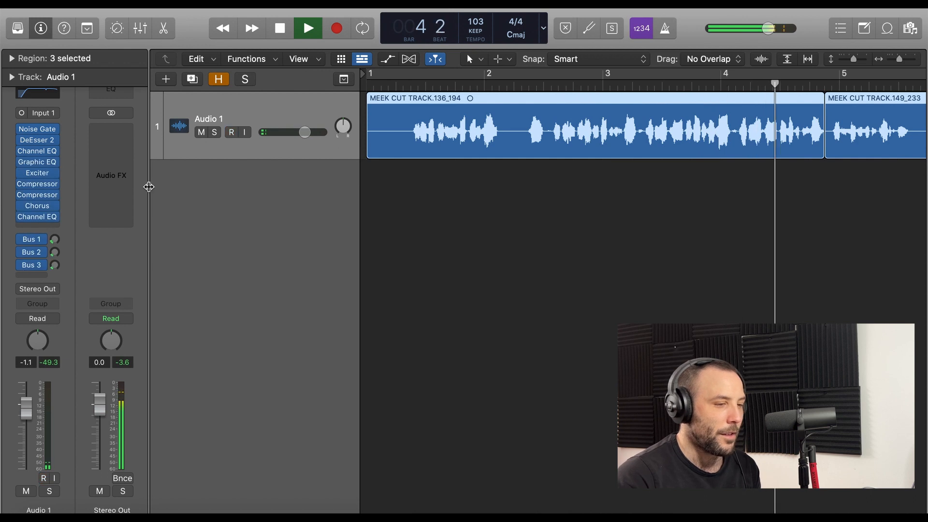
# Step: Show the hidden Audio 2 track again, unmute it, and replay the processed vocal over the beat from bar 2
pyautogui.click(232, 132)
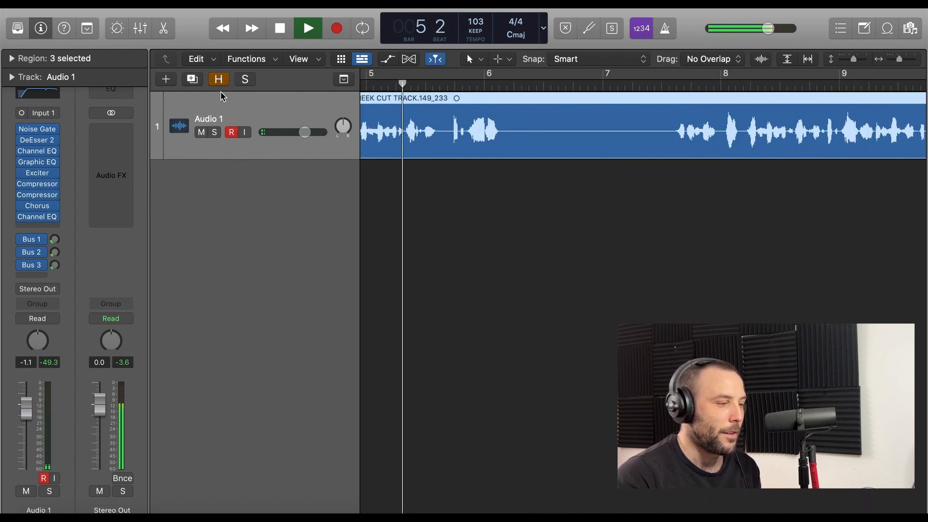
pyautogui.click(219, 78)
pyautogui.click(218, 200)
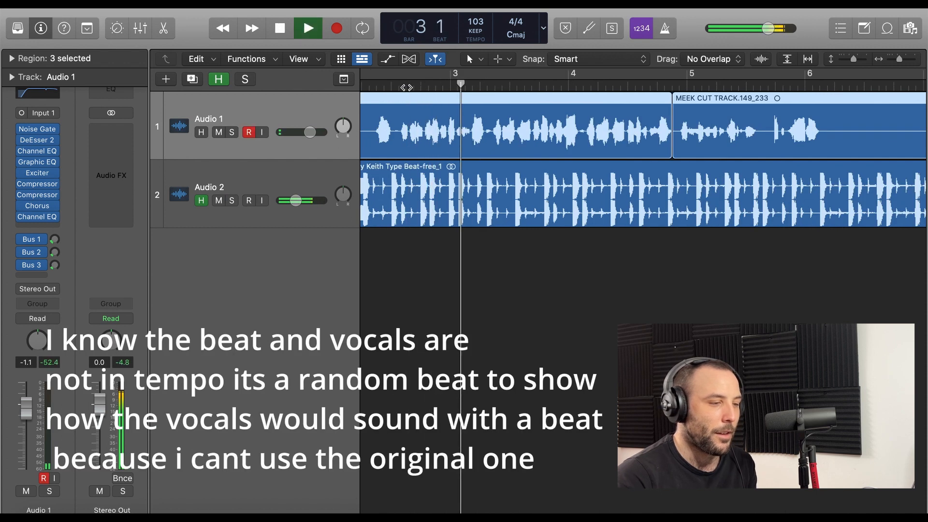
pyautogui.hscroll(-3, 478, 98)
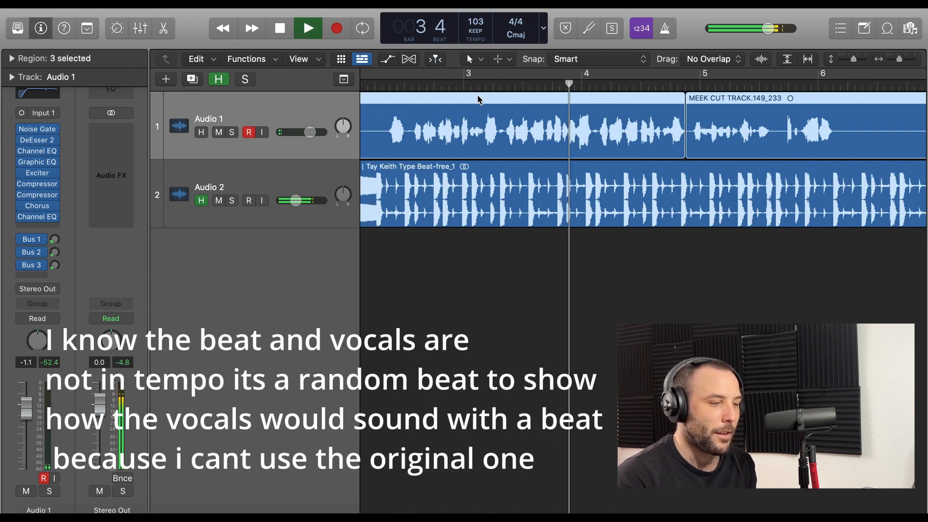
pyautogui.click(427, 86)
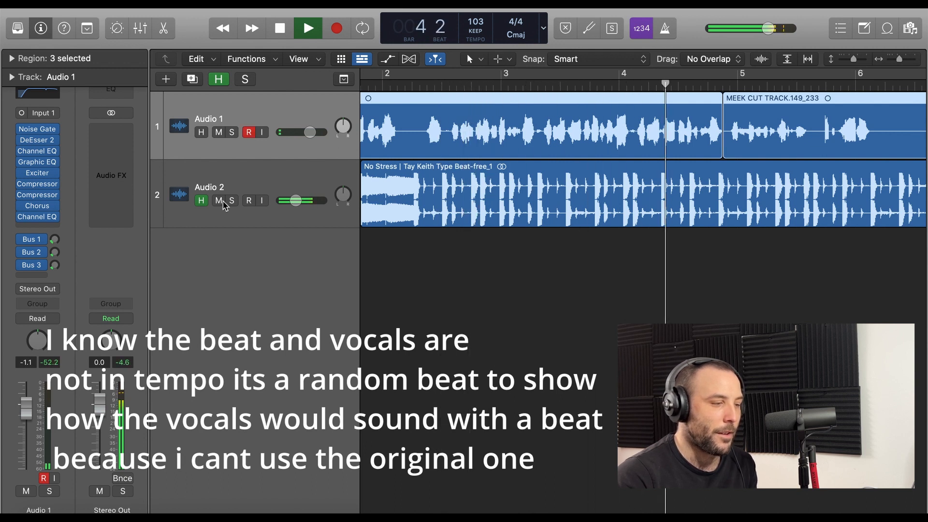
# Step: Turn off the Hide setting on Audio 2 and mute the beat during playback
pyautogui.click(205, 203)
pyautogui.click(202, 201)
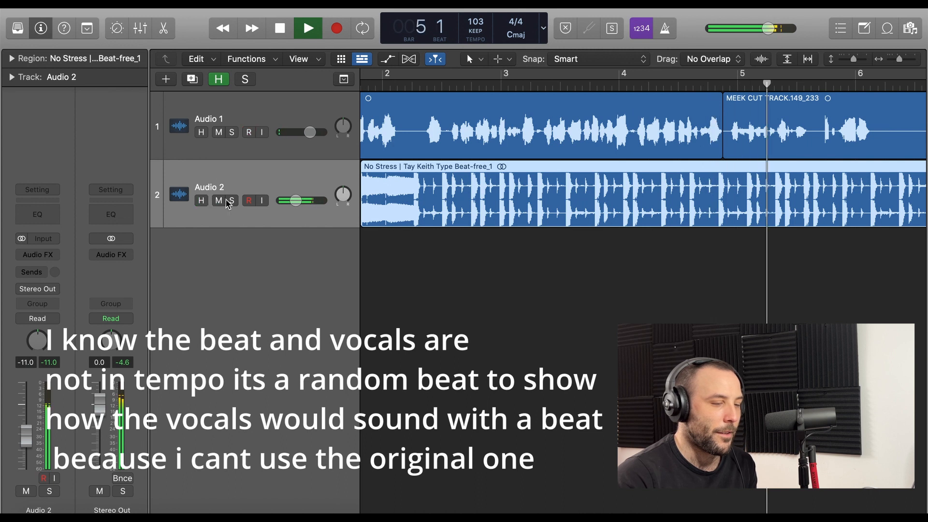
pyautogui.click(220, 200)
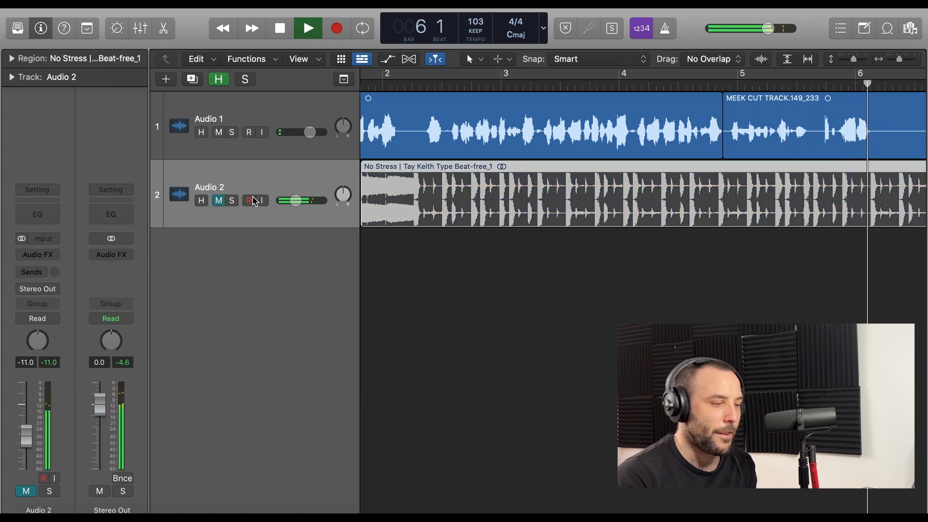